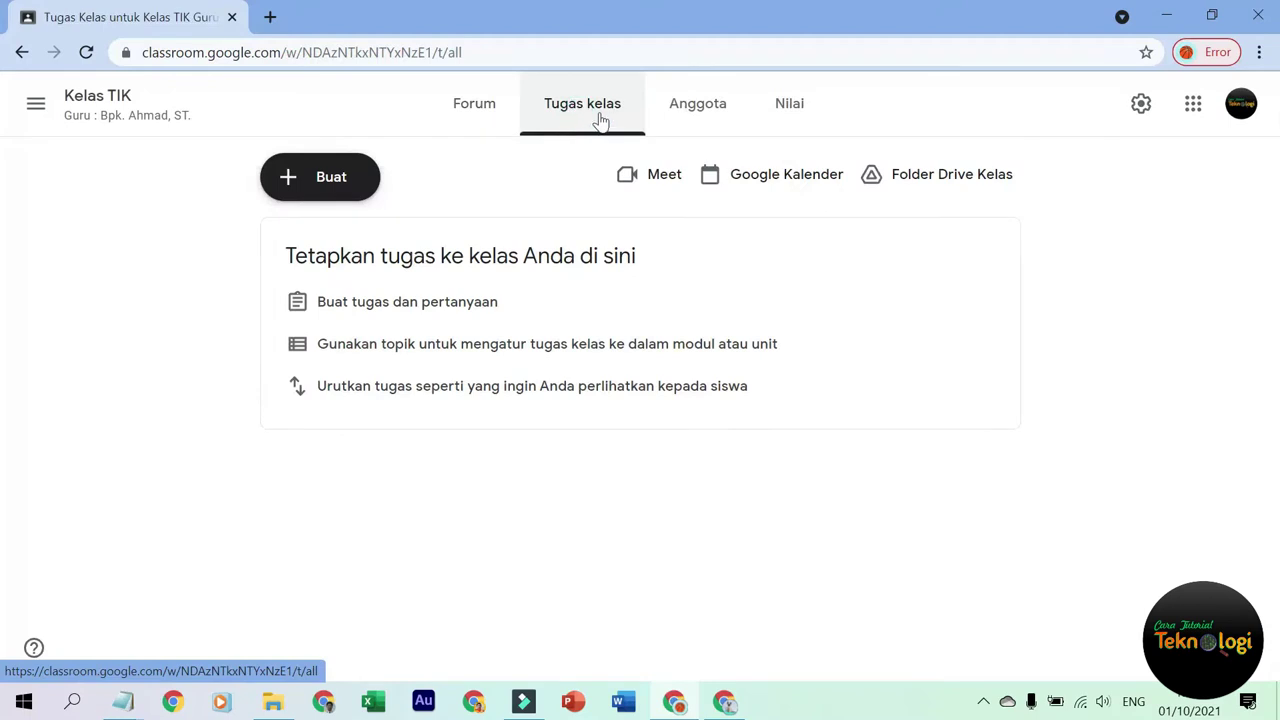
# Create a quiz assignment titled "Pengetahuan TIK" with the instructions "Silakan kerjakan kuis terlampir".
pyautogui.click(318, 190)
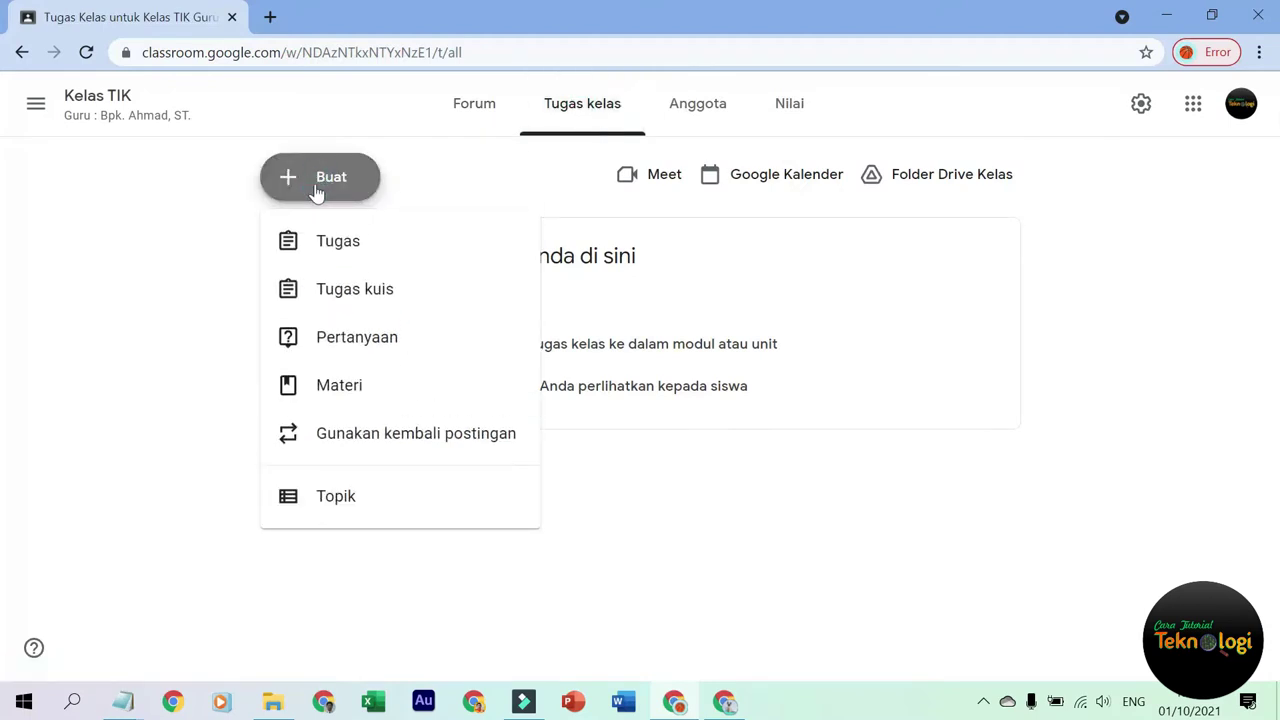
pyautogui.click(332, 292)
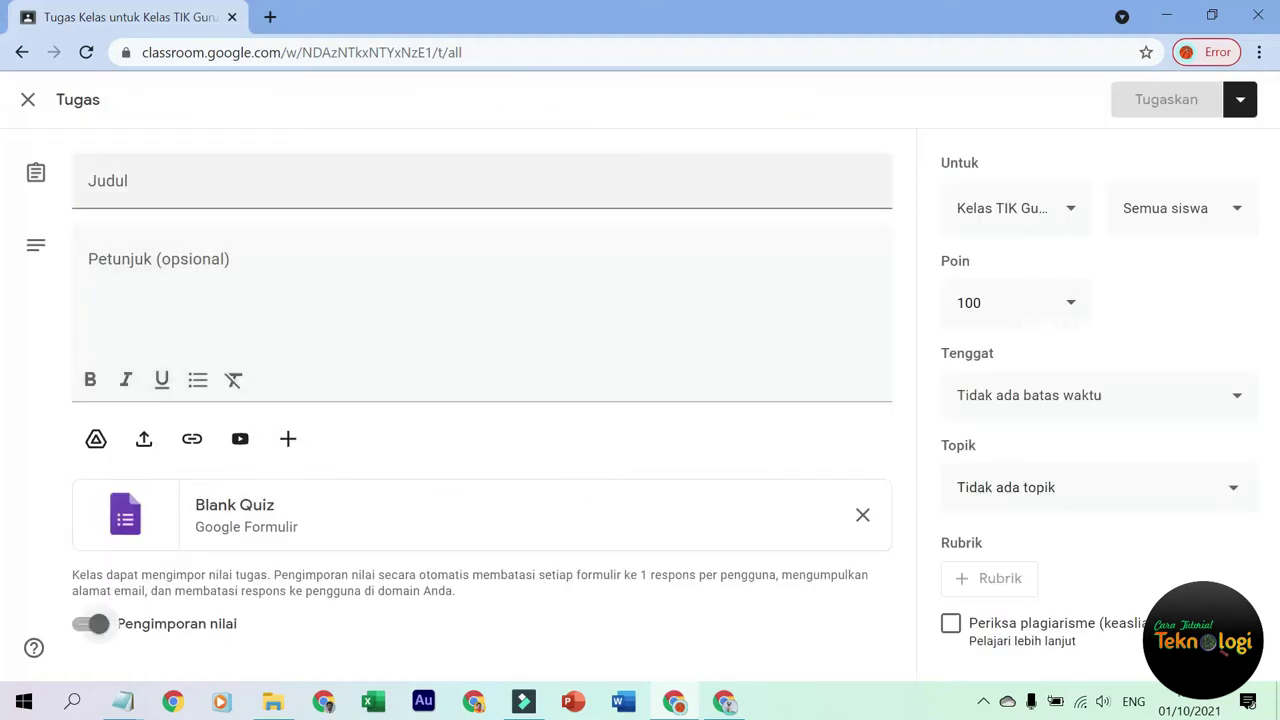
pyautogui.click(214, 177)
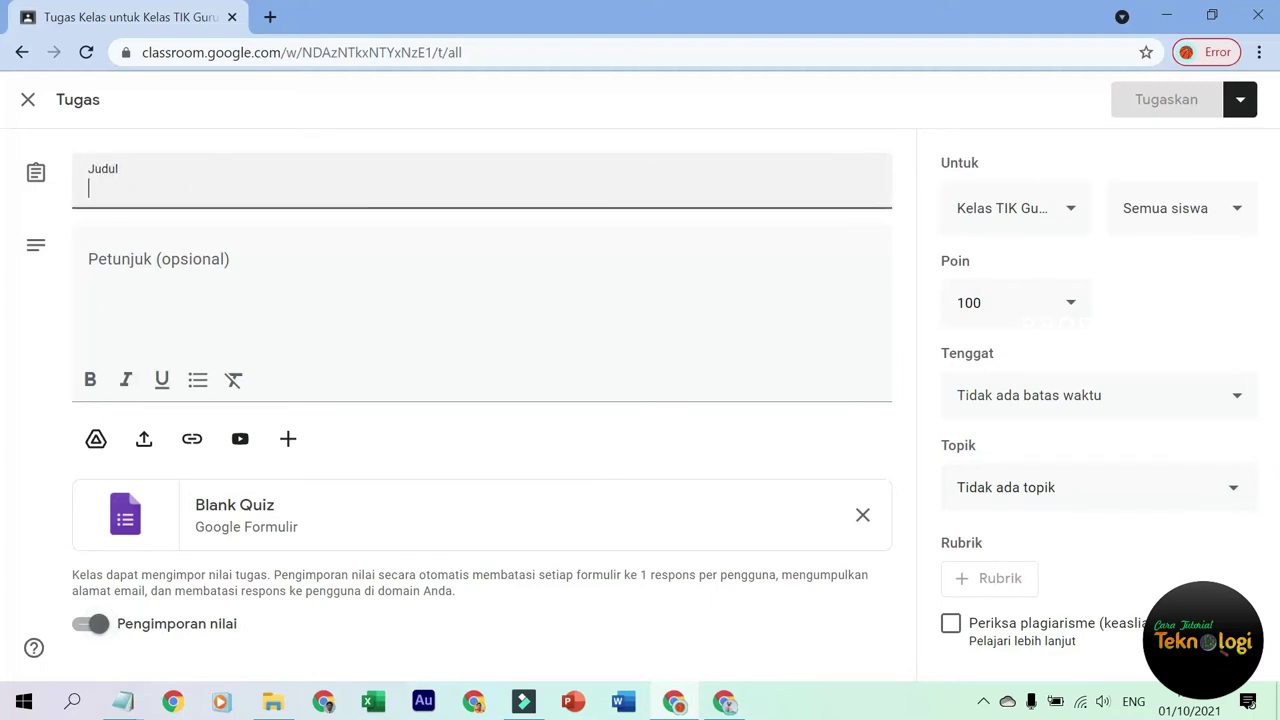
pyautogui.write('Pengetahuan TIK')
pyautogui.click(271, 274)
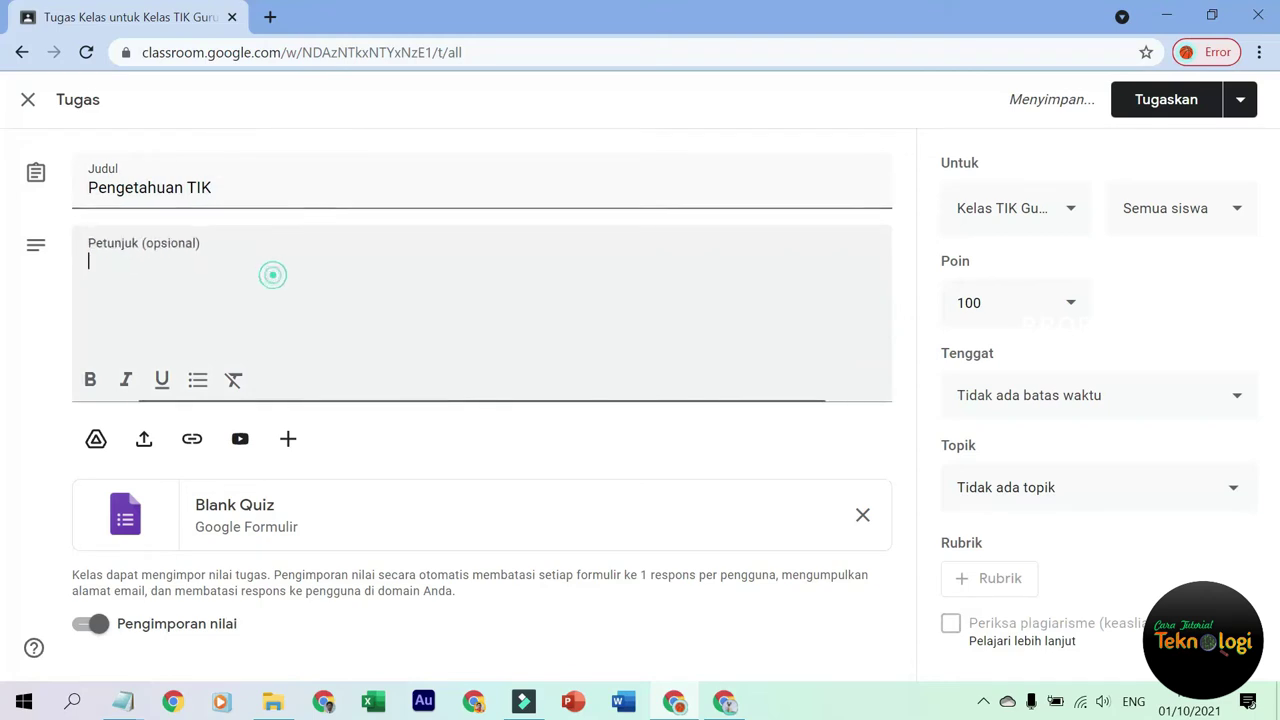
pyautogui.write('Silakan kerjakan kuis terlampir')
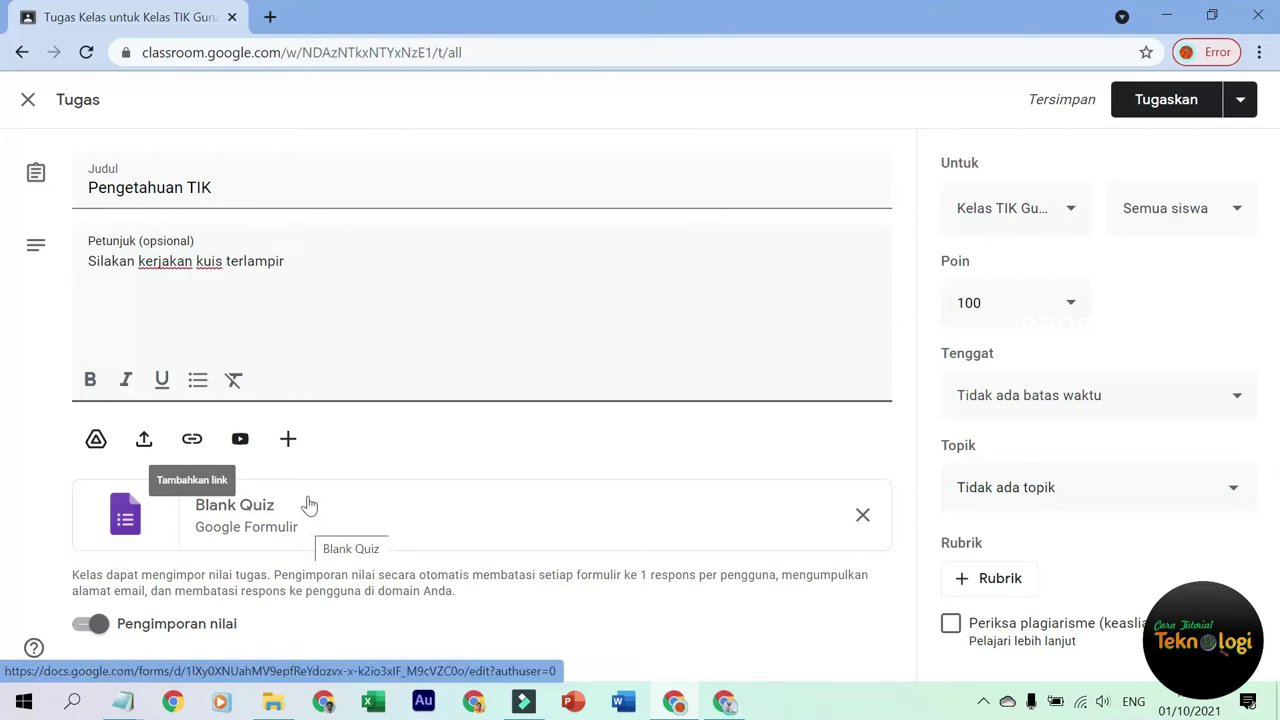
# Open the attached Blank Quiz in Google Forms and change the form title to "Pengetahuan TIK".
pyautogui.click(260, 522)
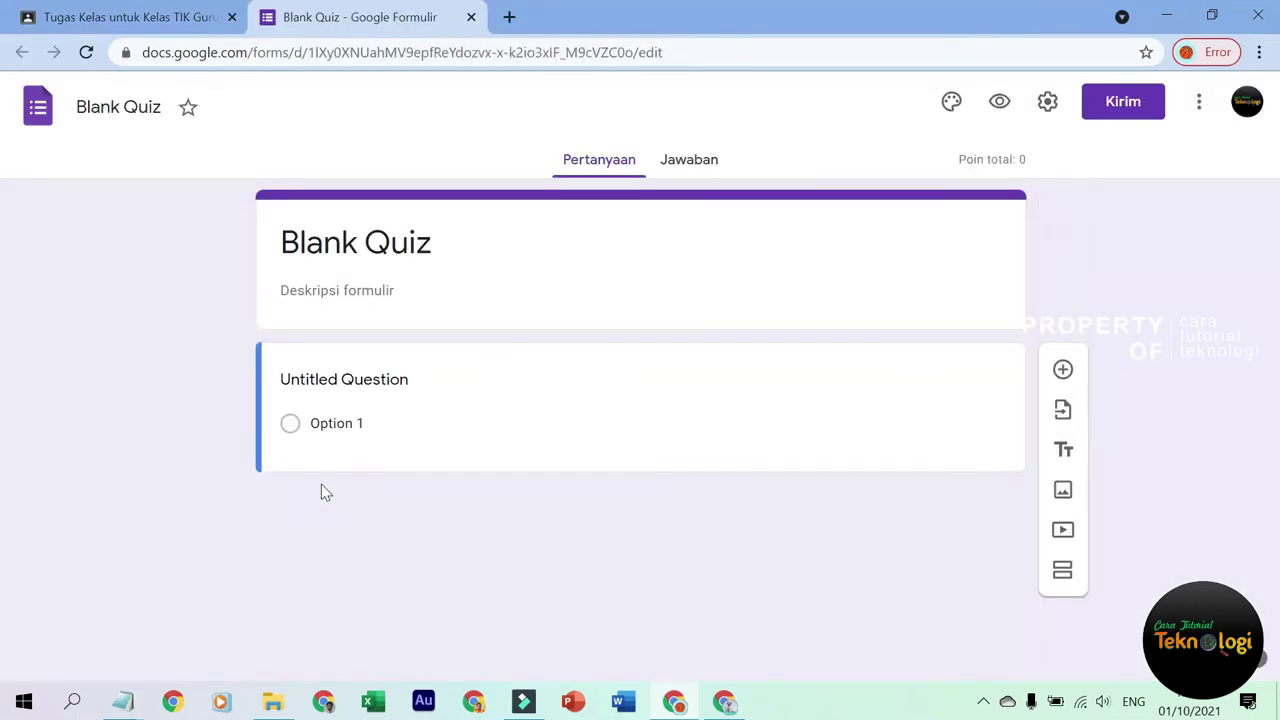
pyautogui.click(320, 468)
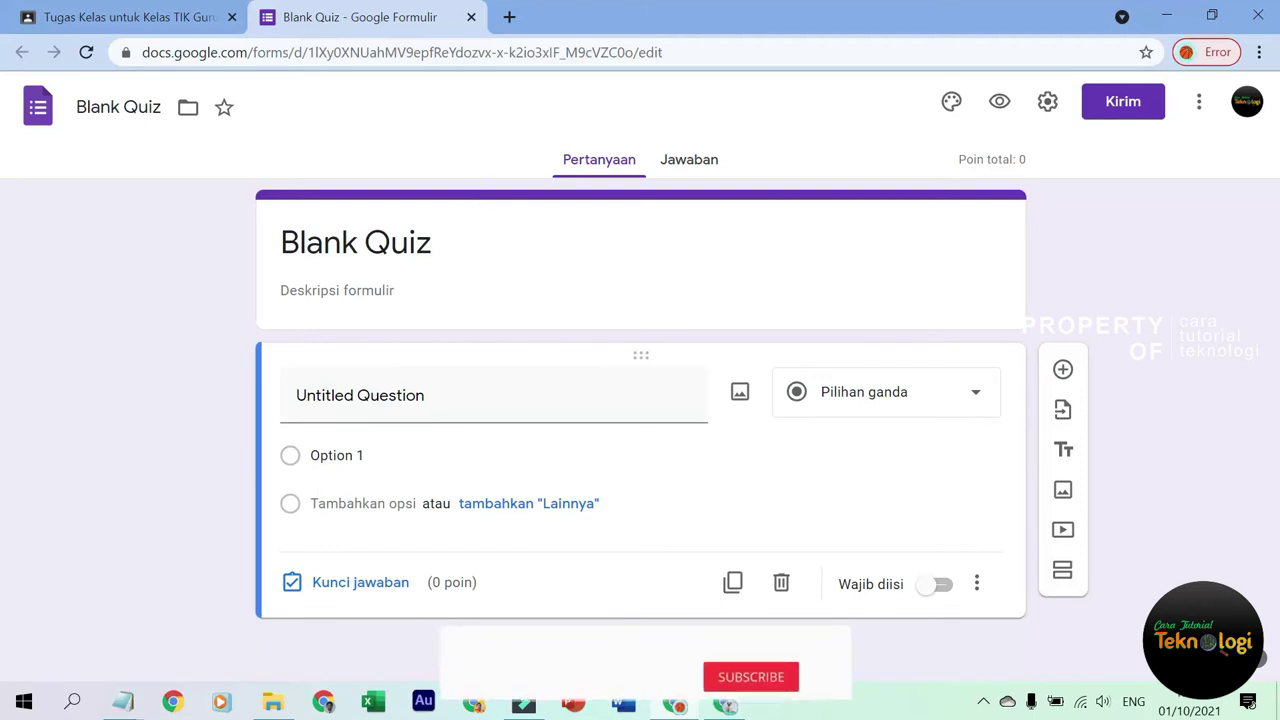
pyautogui.click(495, 242)
pyautogui.tripleClick(486, 240)
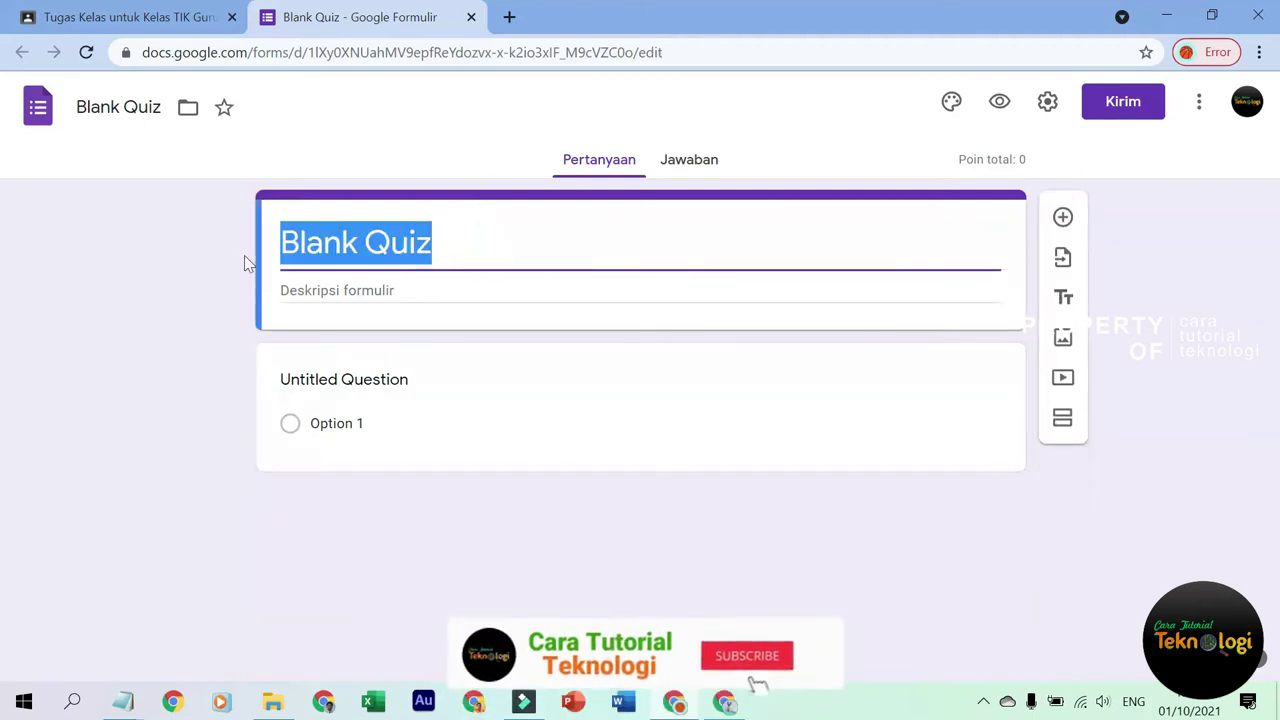
pyautogui.write('e')
pyautogui.press('BackSpace')
pyautogui.write('Pengetahuan TIK')
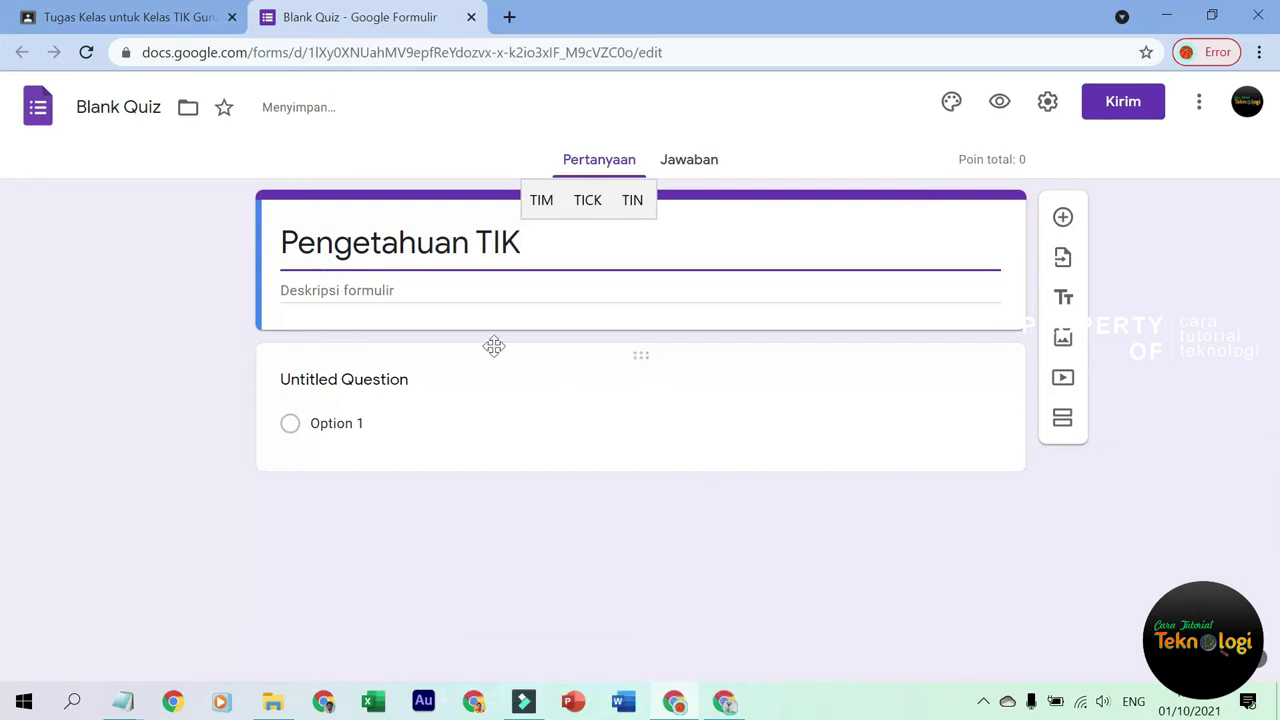
# Enter question "1. Manakah yang tidak termasuk Sistem Operasi ? *" with options Ms Windows XP, Linux, Google Sheet and Android, copied from the Notepad notes.
pyautogui.click(406, 380)
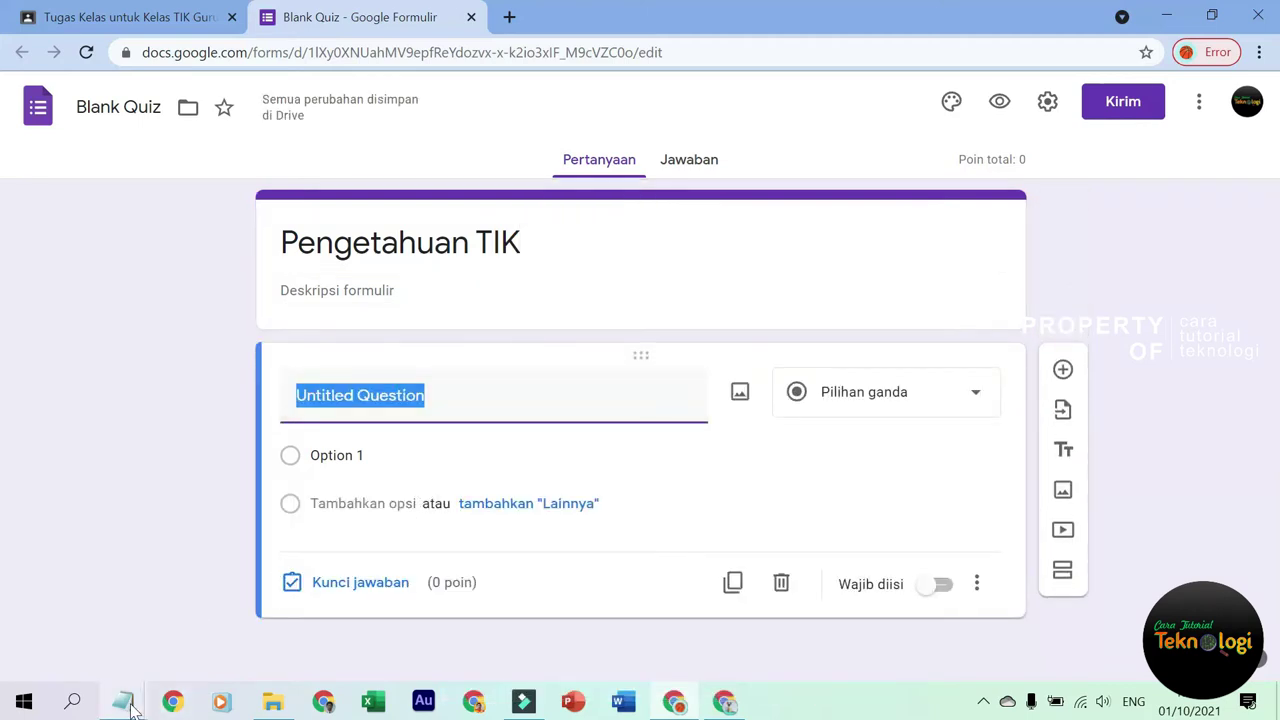
pyautogui.moveTo(463, 396); pyautogui.dragTo(274, 417)
pyautogui.write('1. Manakah yang tidak termasuk Sistem Operasi ? *')
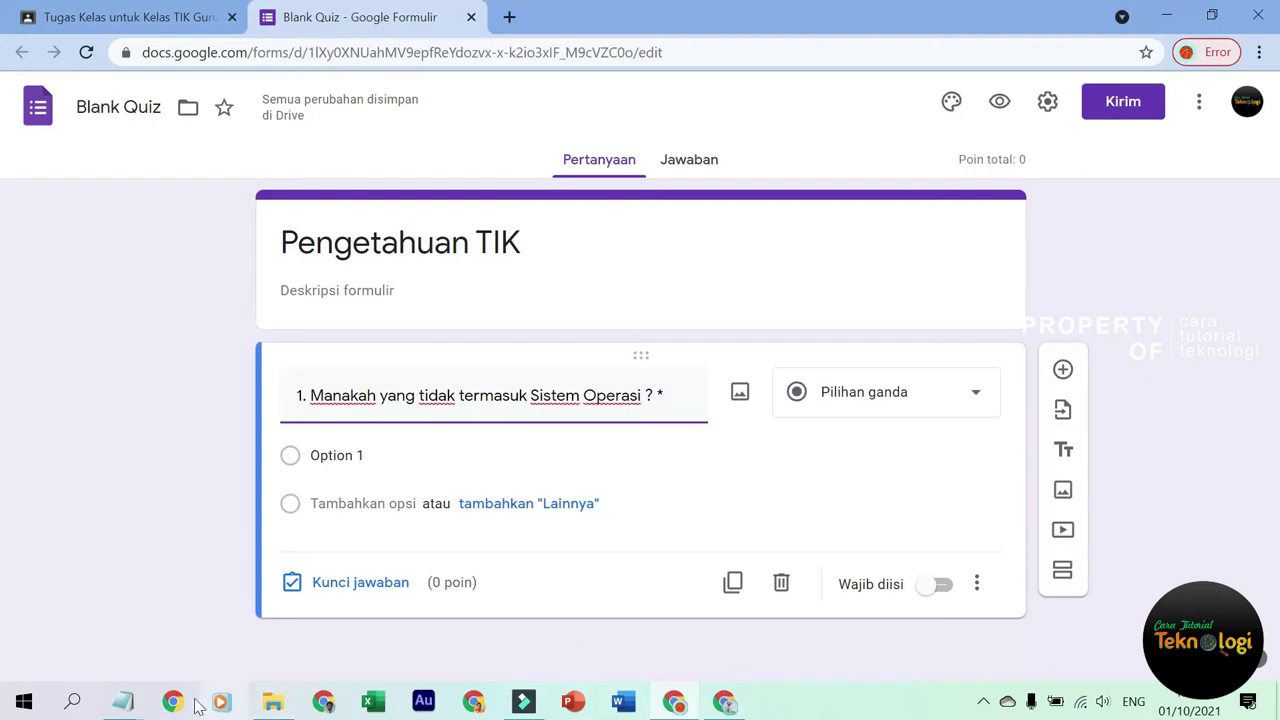
pyautogui.click(123, 701)
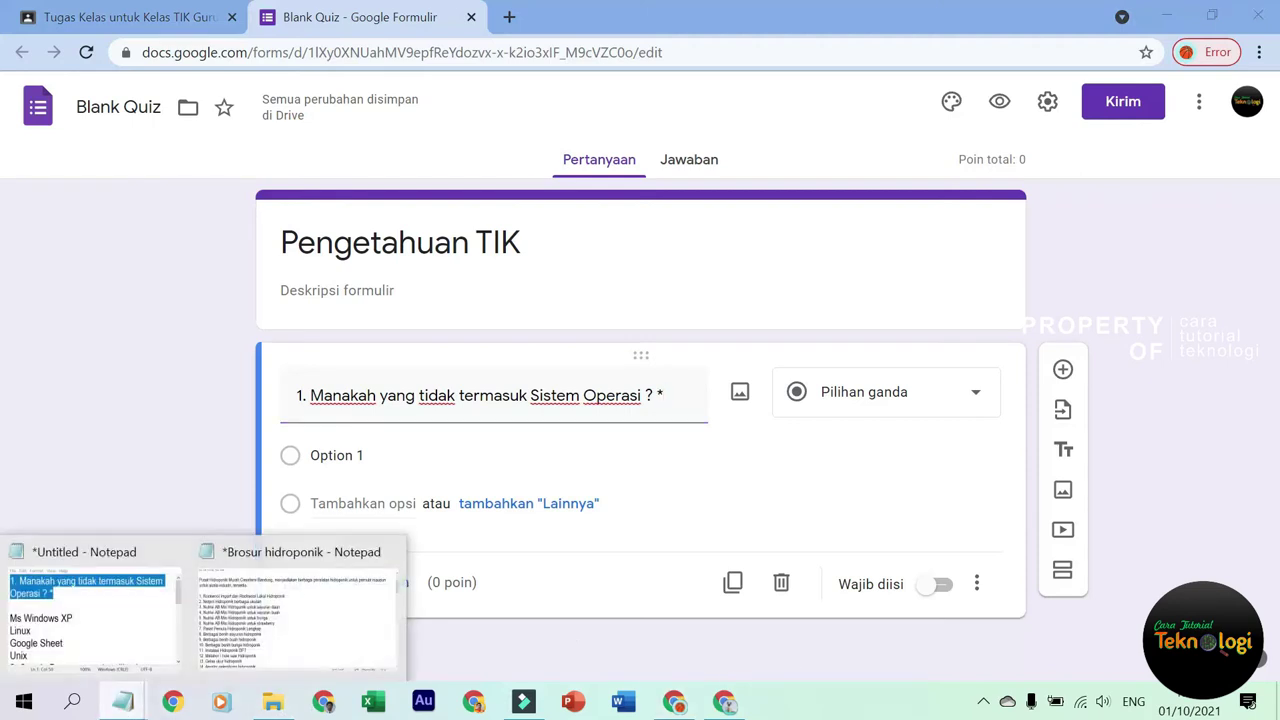
pyautogui.click(110, 636)
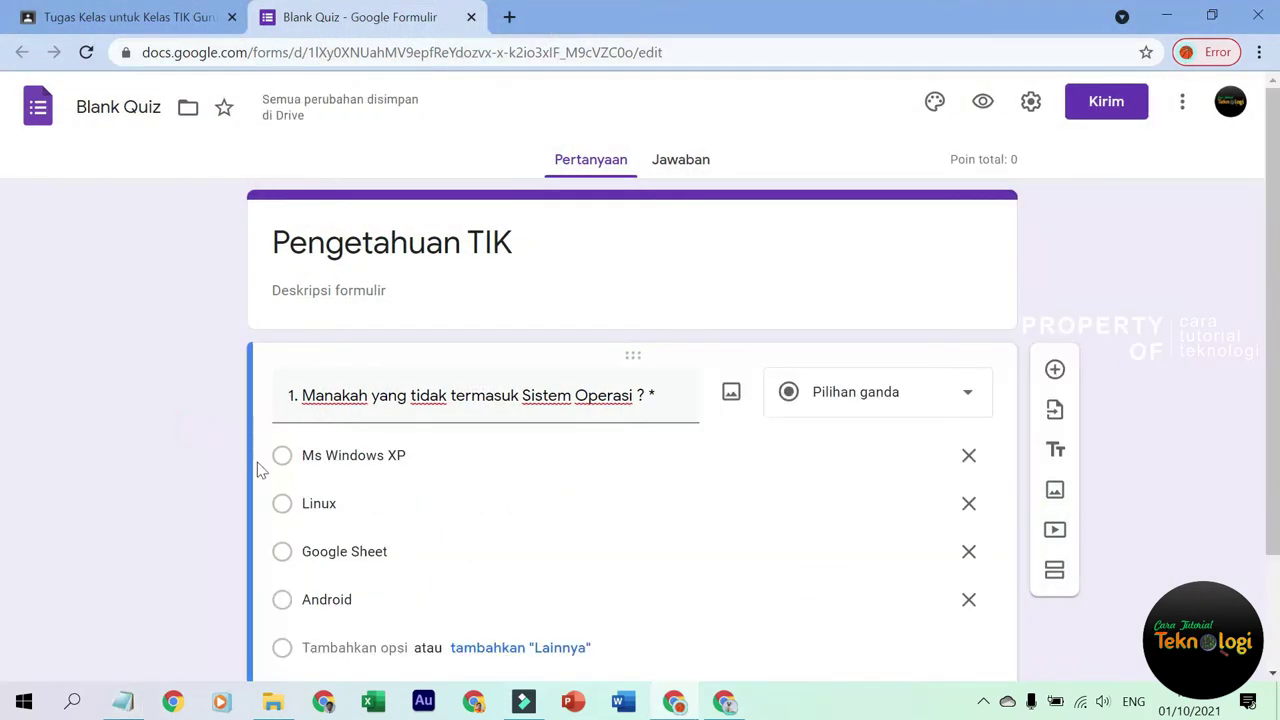
# Set question 1's answer key to Google Sheet and its score to 10 points.
pyautogui.scroll(-1, 257, 470)
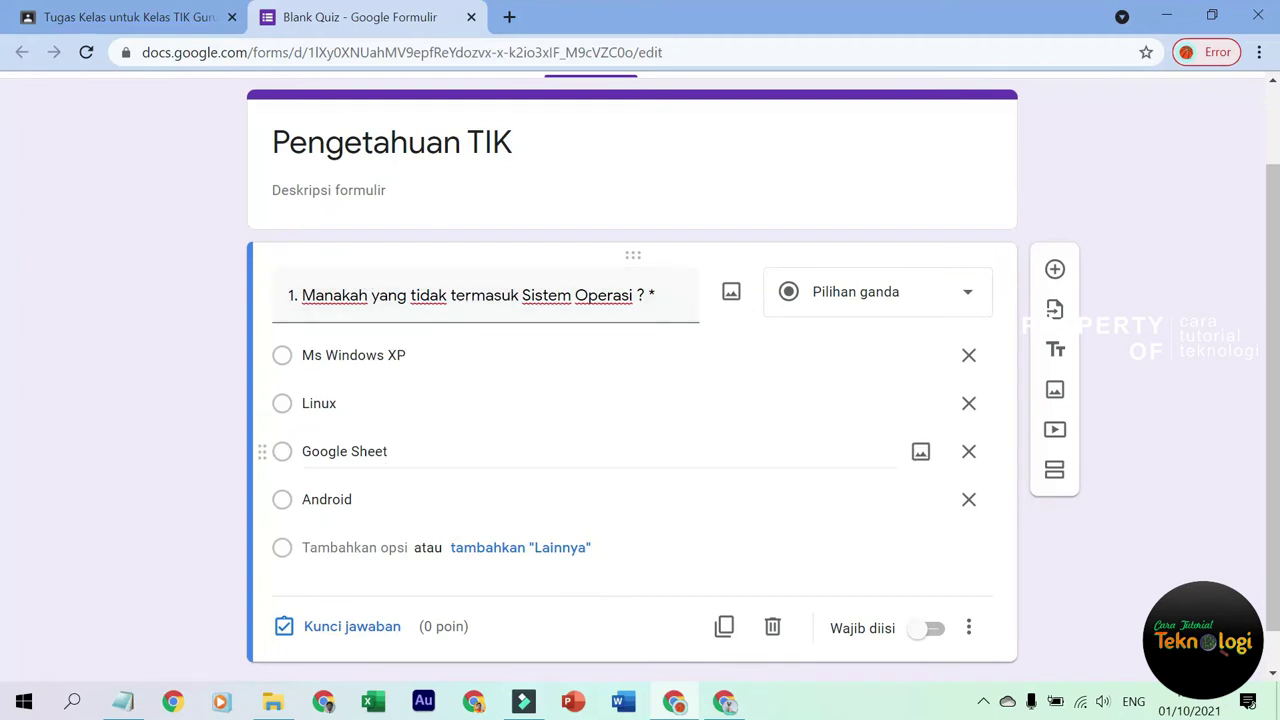
pyautogui.scroll(-1, 337, 449)
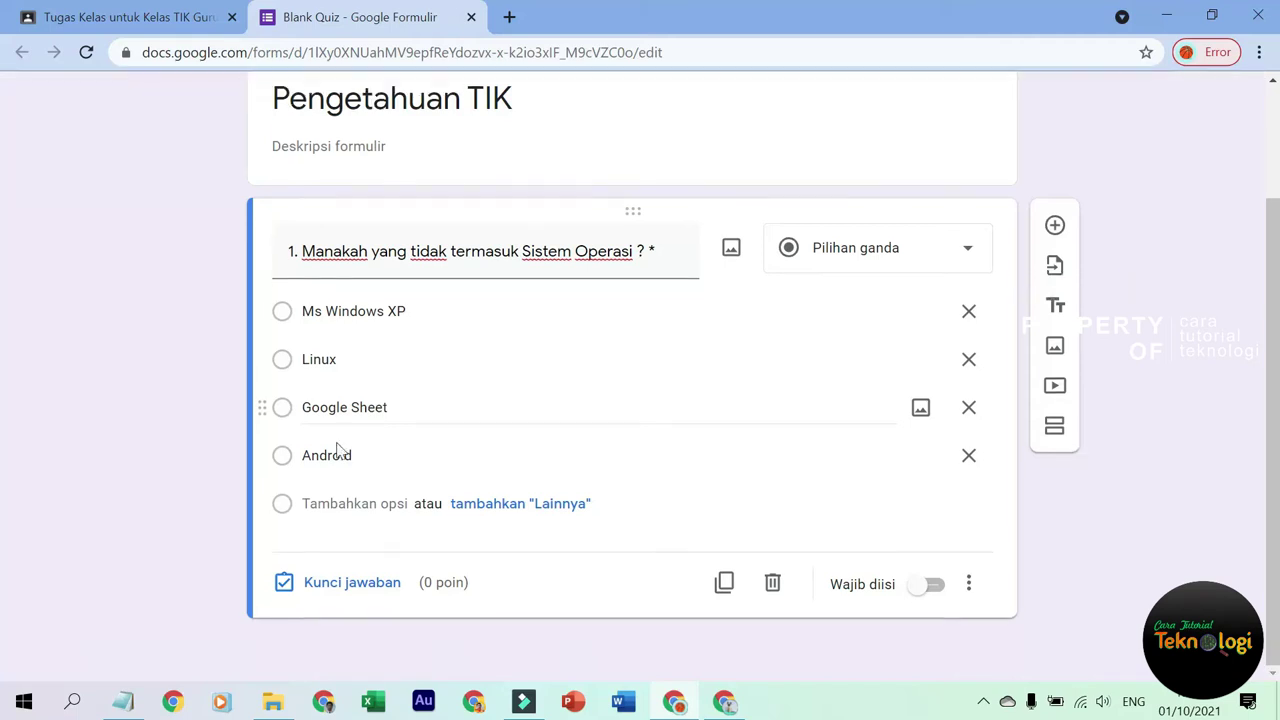
pyautogui.click(340, 583)
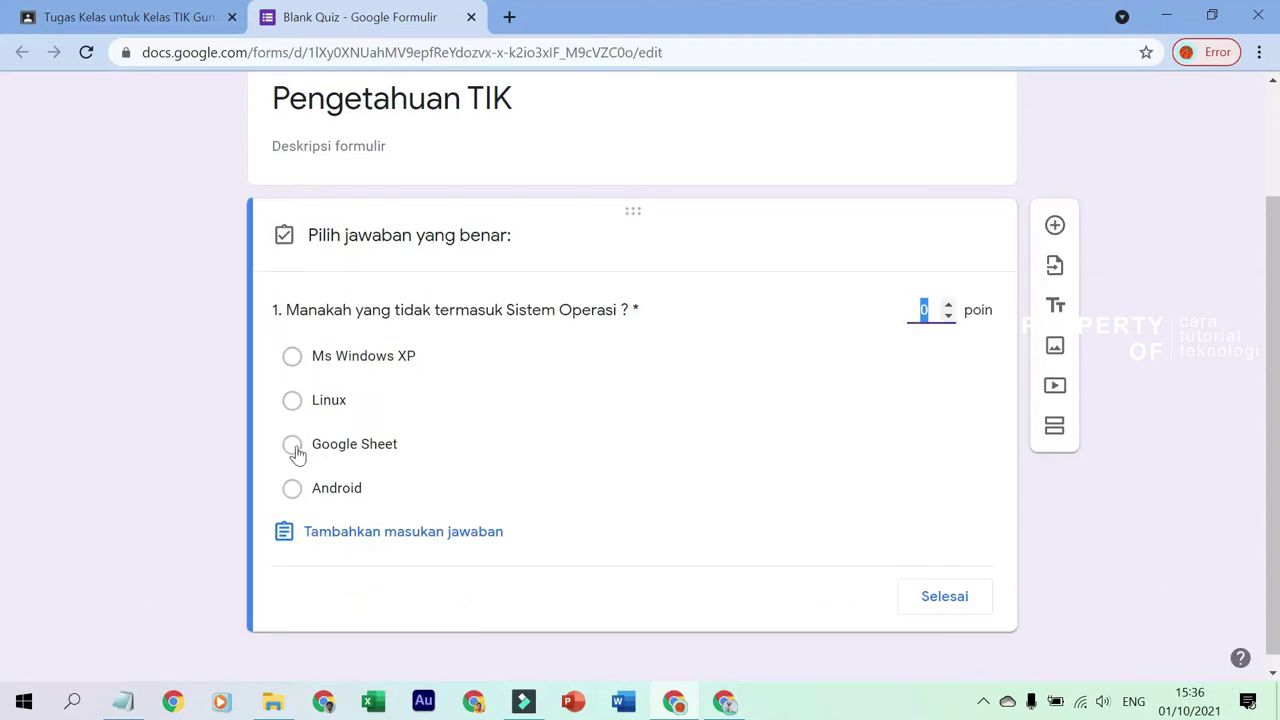
pyautogui.click(292, 446)
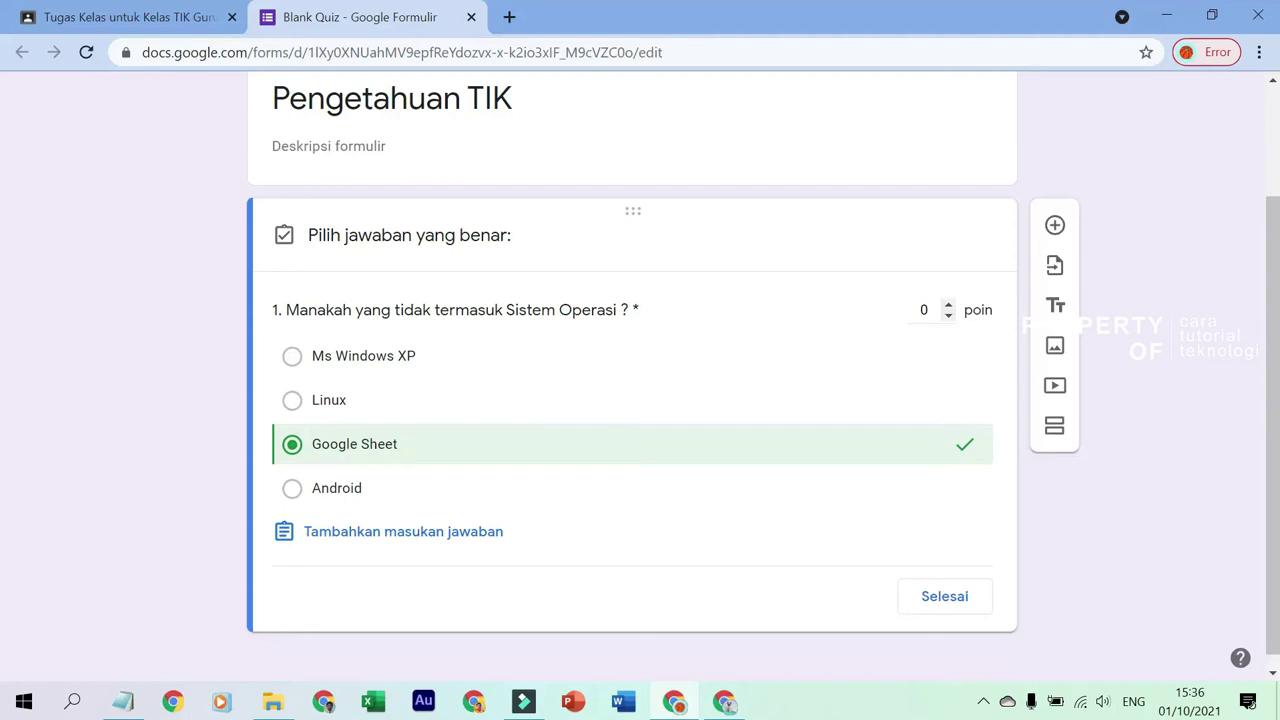
pyautogui.click(921, 310)
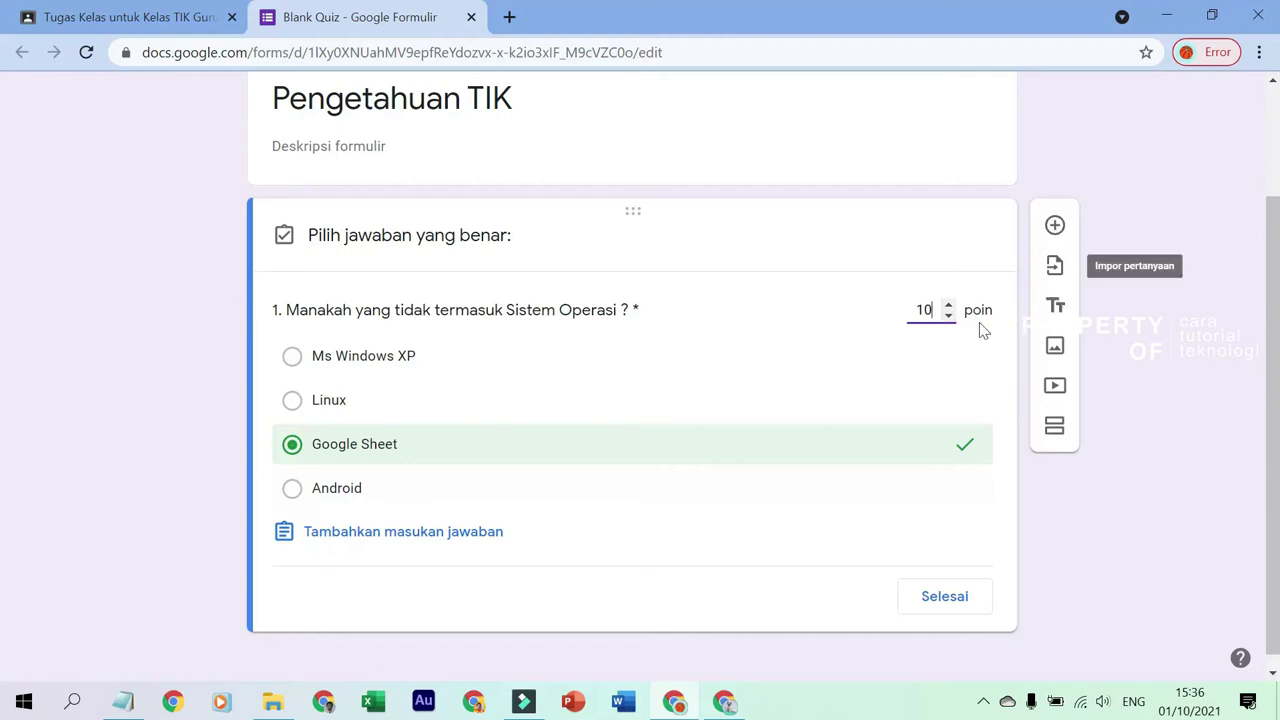
pyautogui.click(945, 598)
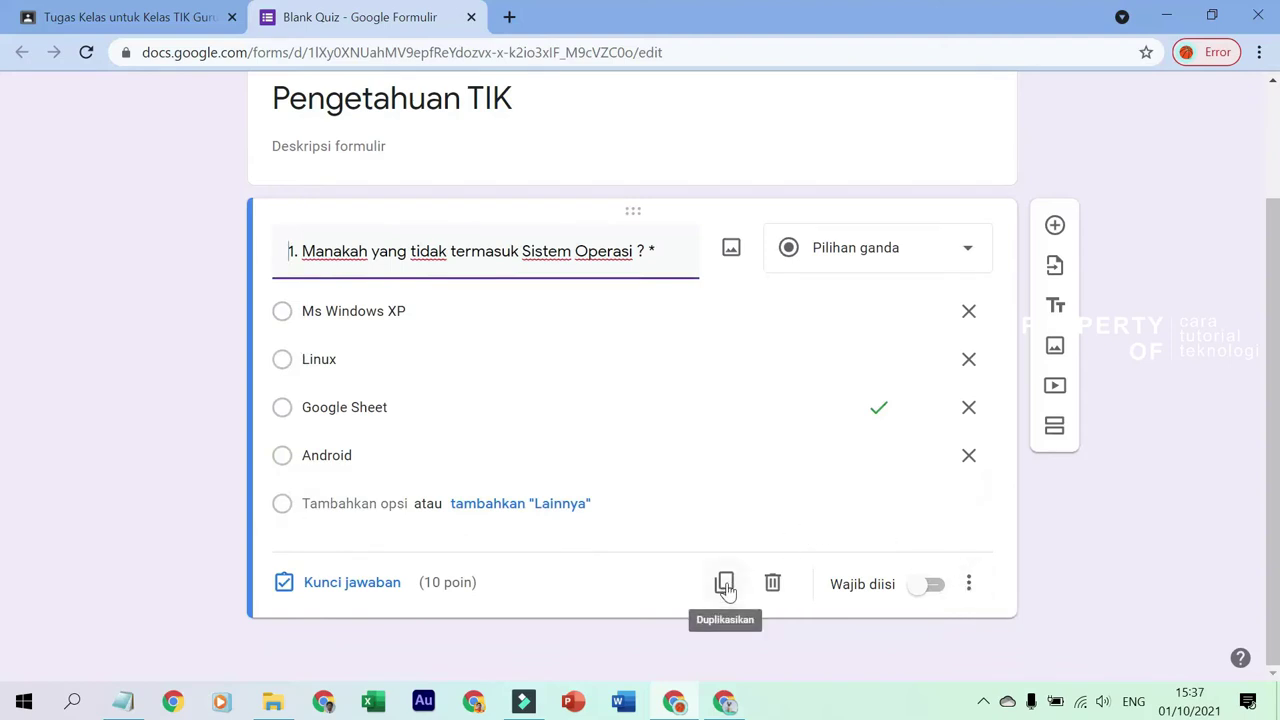
# Add question "2. Manakah yang tidak termasuk aplikasi pengolah data *" with options Ms. Excel, Google Sheet, Lotus 123 and Corel Draw (correct answer, 10 points).
pyautogui.click(1054, 228)
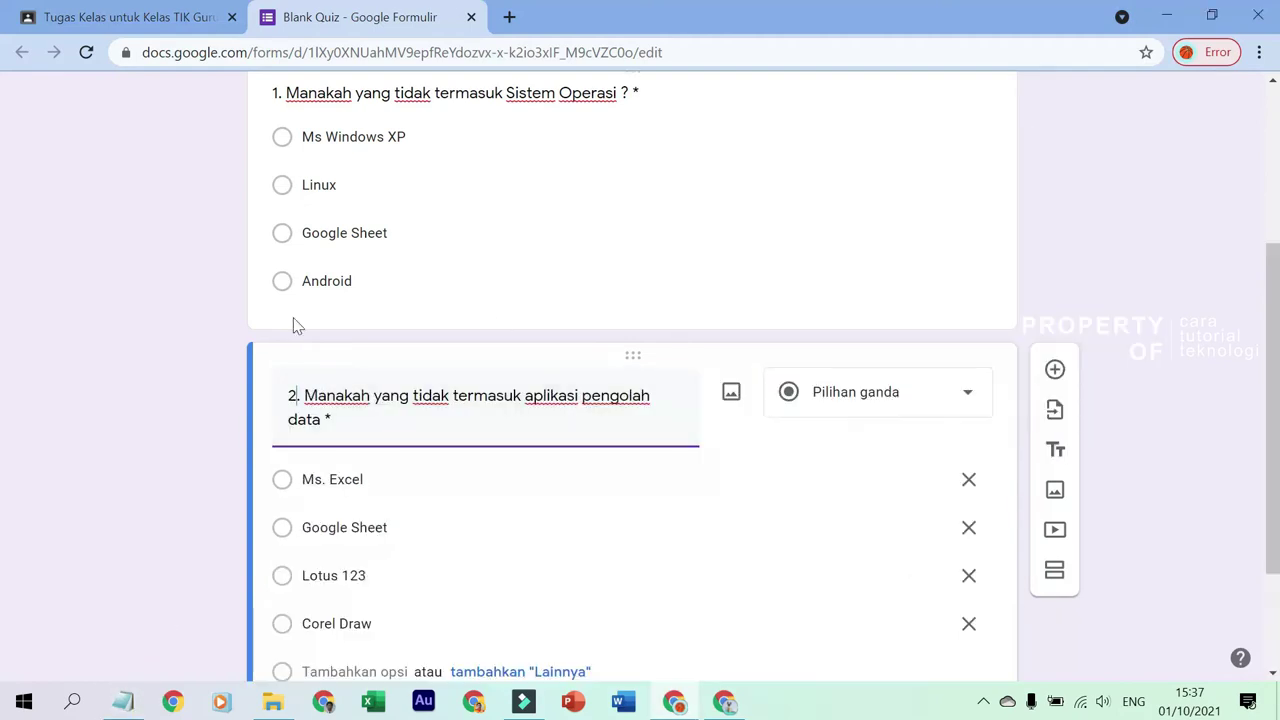
pyautogui.click(213, 451)
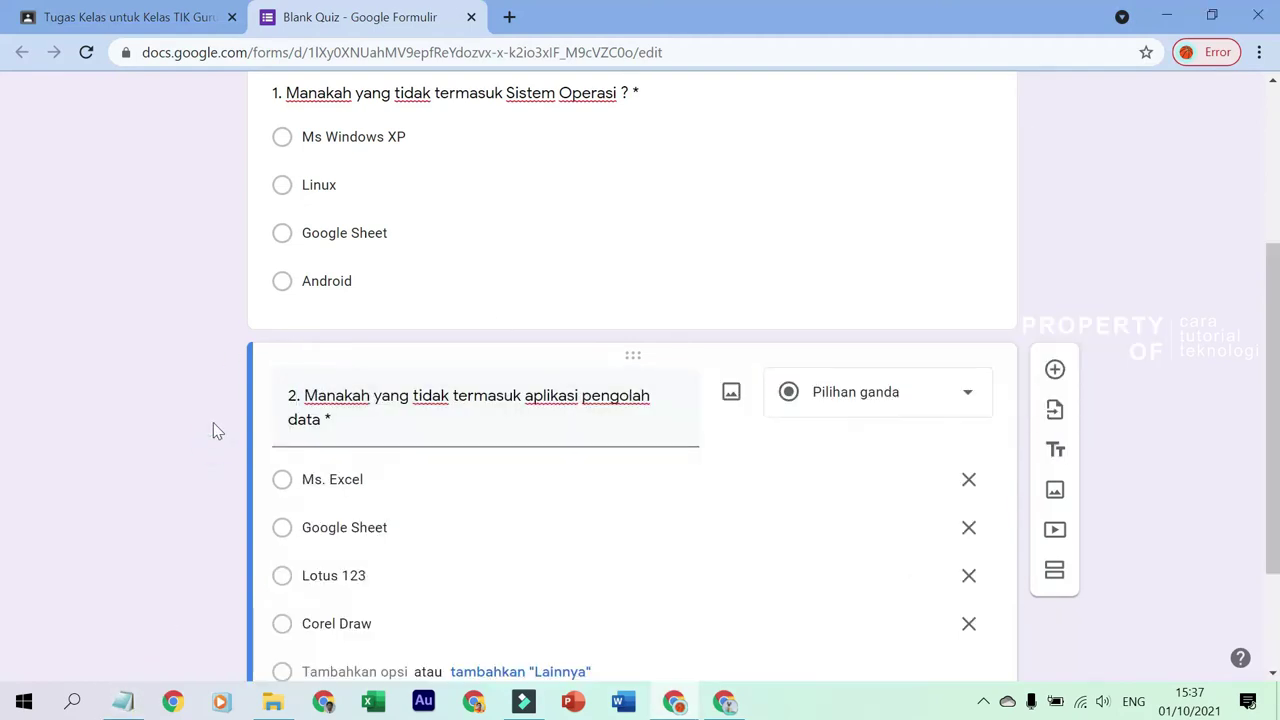
pyautogui.scroll(-1, 214, 425)
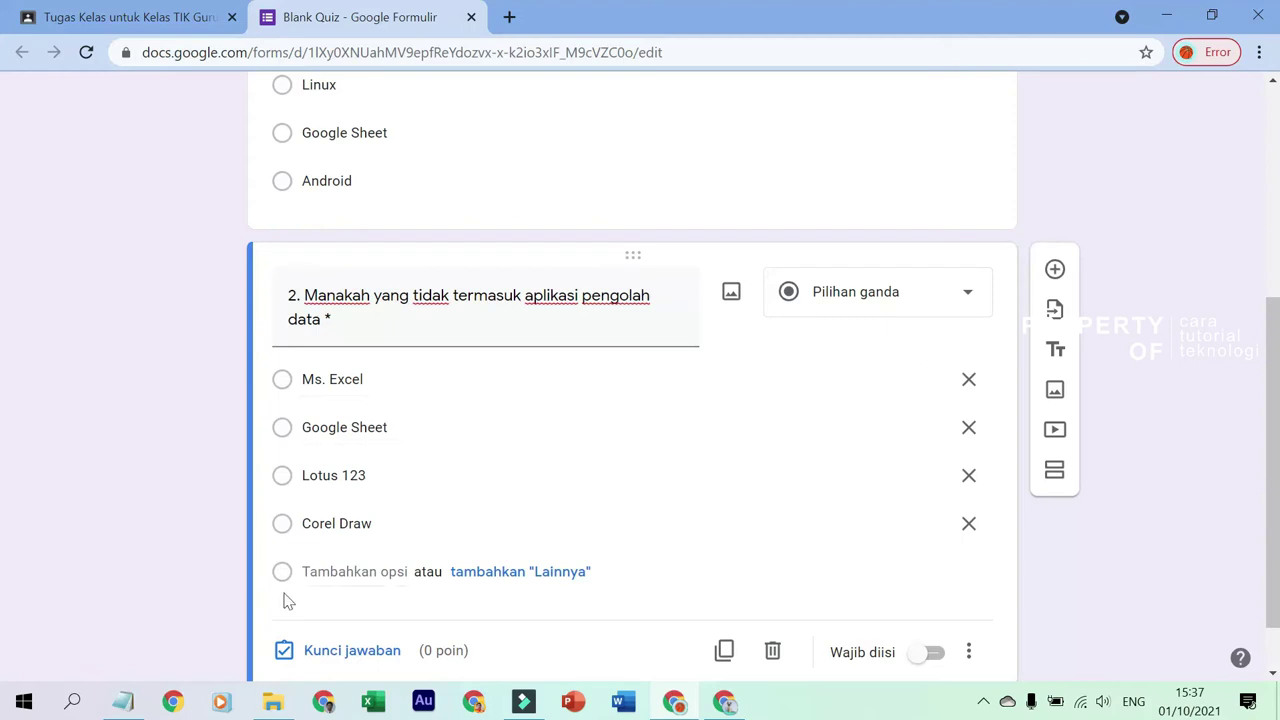
pyautogui.click(345, 650)
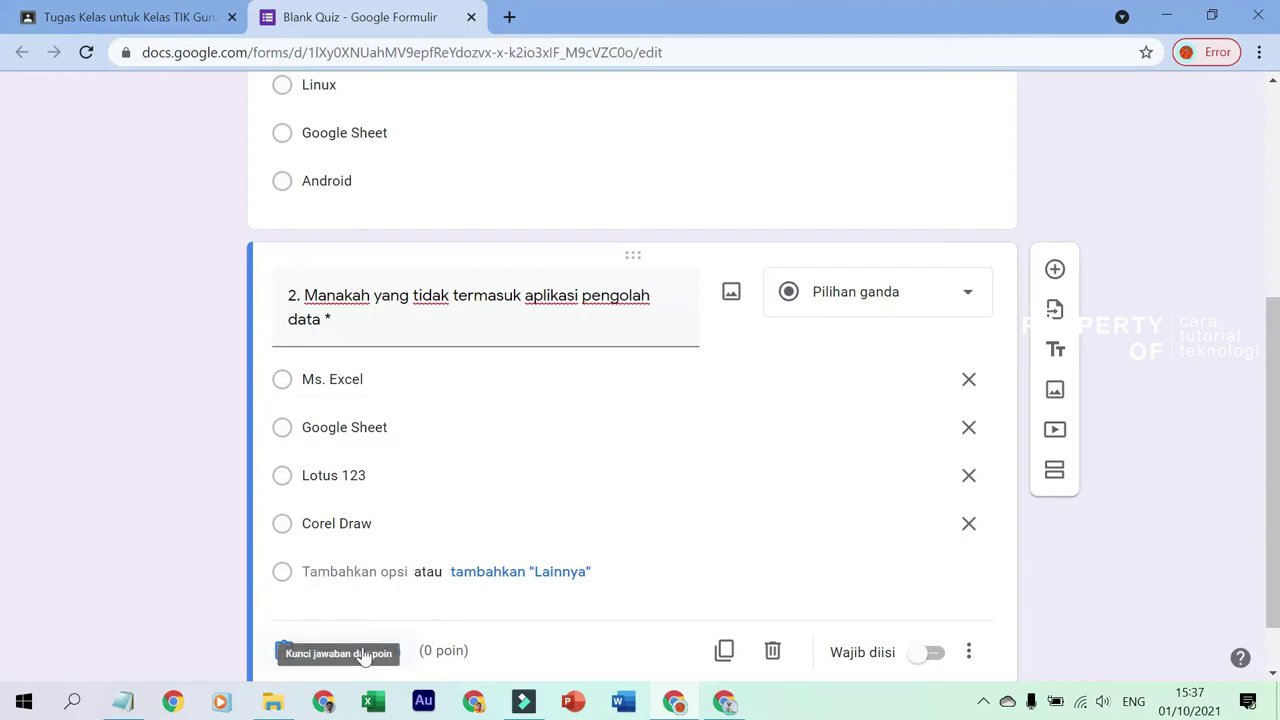
pyautogui.click(345, 652)
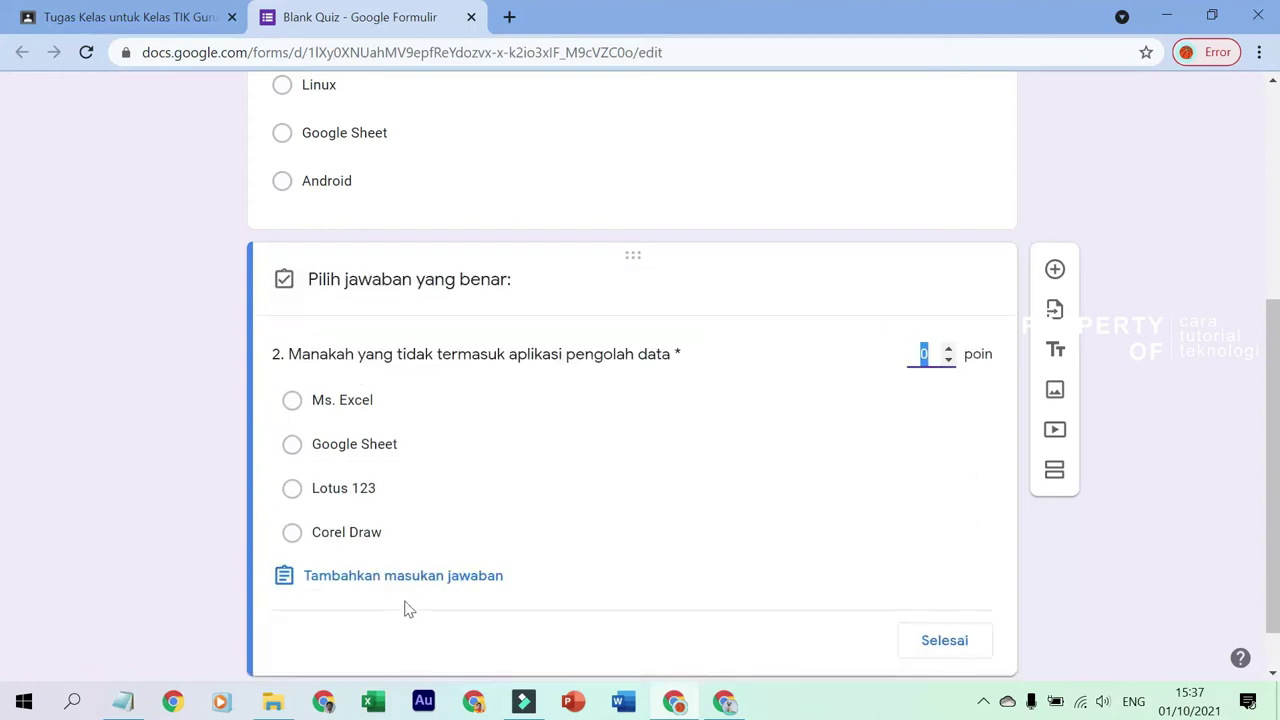
pyautogui.click(294, 532)
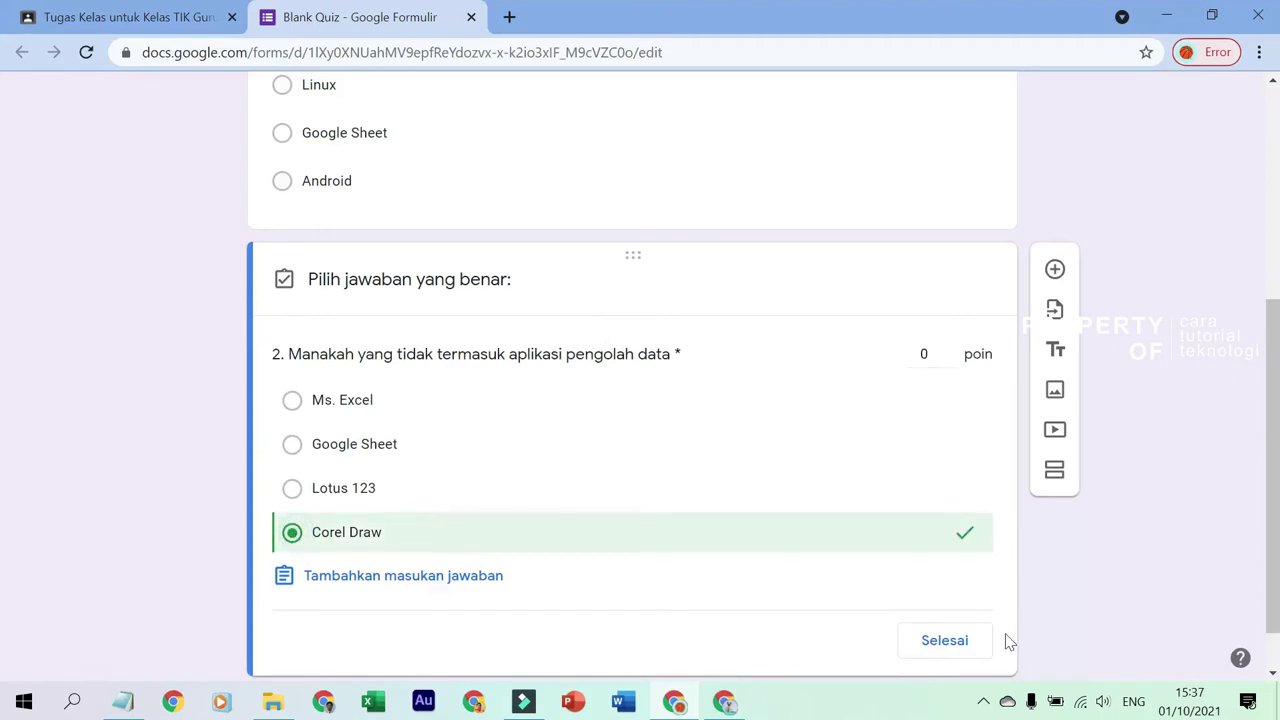
pyautogui.click(922, 354)
pyautogui.click(927, 645)
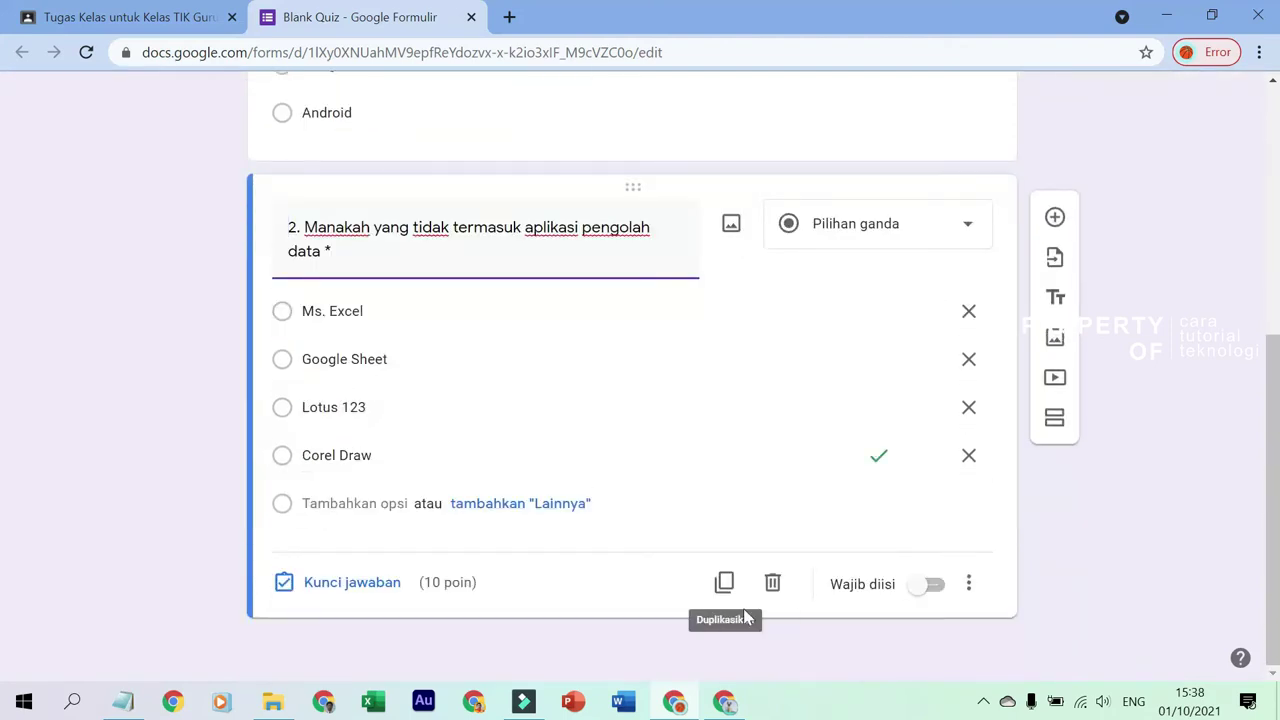
# Add question "3. Google Docs termasuk aplikasi pengolah ? *" with options Data, Kata, Gambar and Angka, marking Kata correct for 10 points.
pyautogui.click(1056, 218)
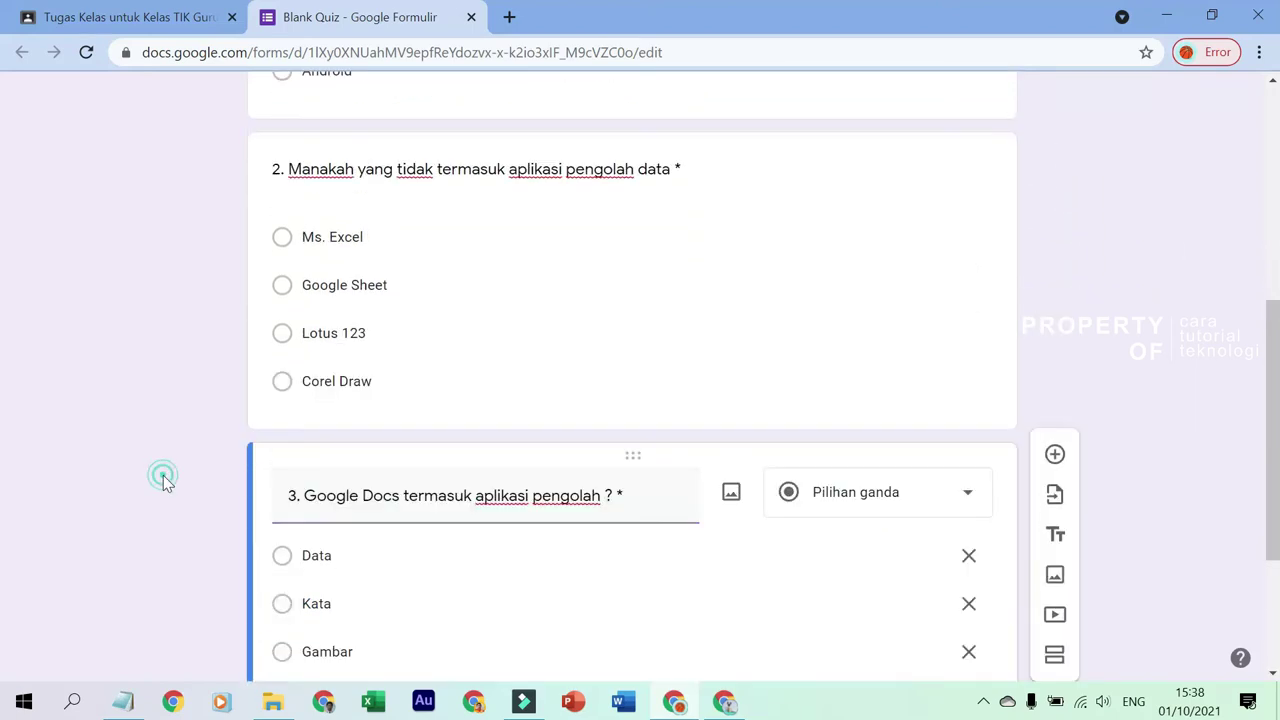
pyautogui.scroll(-2, 163, 477)
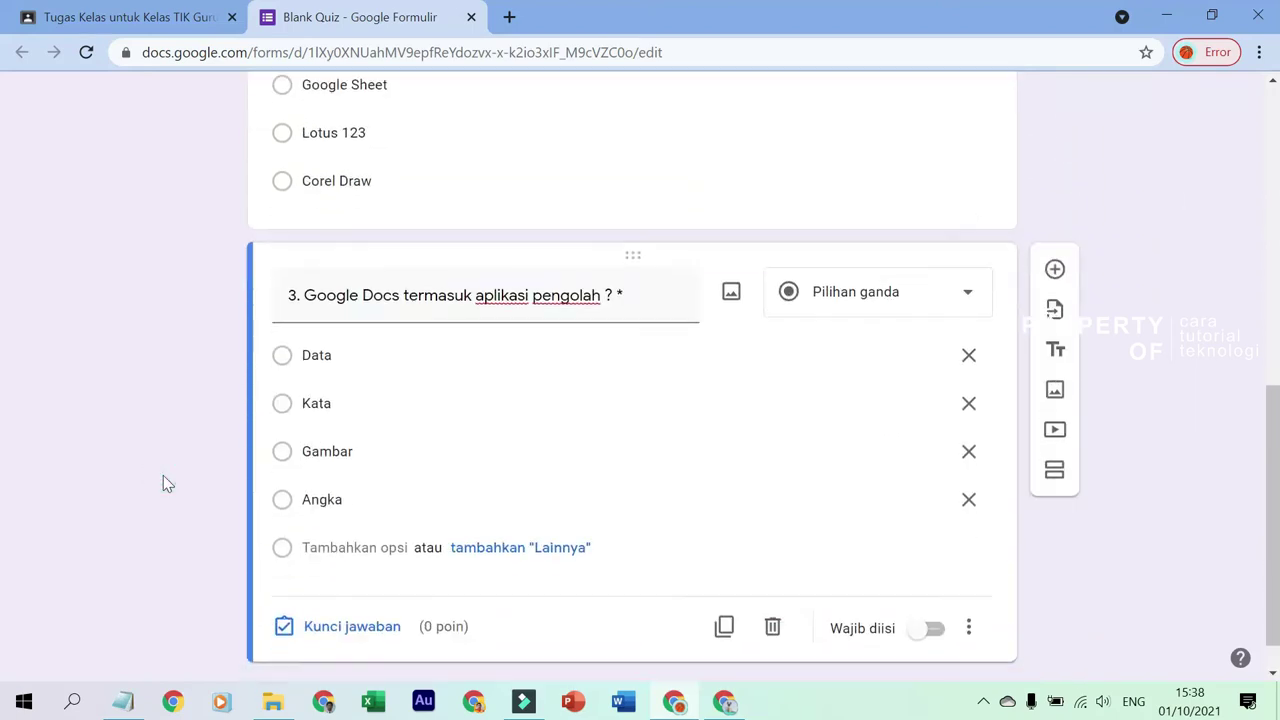
pyautogui.click(370, 628)
pyautogui.click(295, 449)
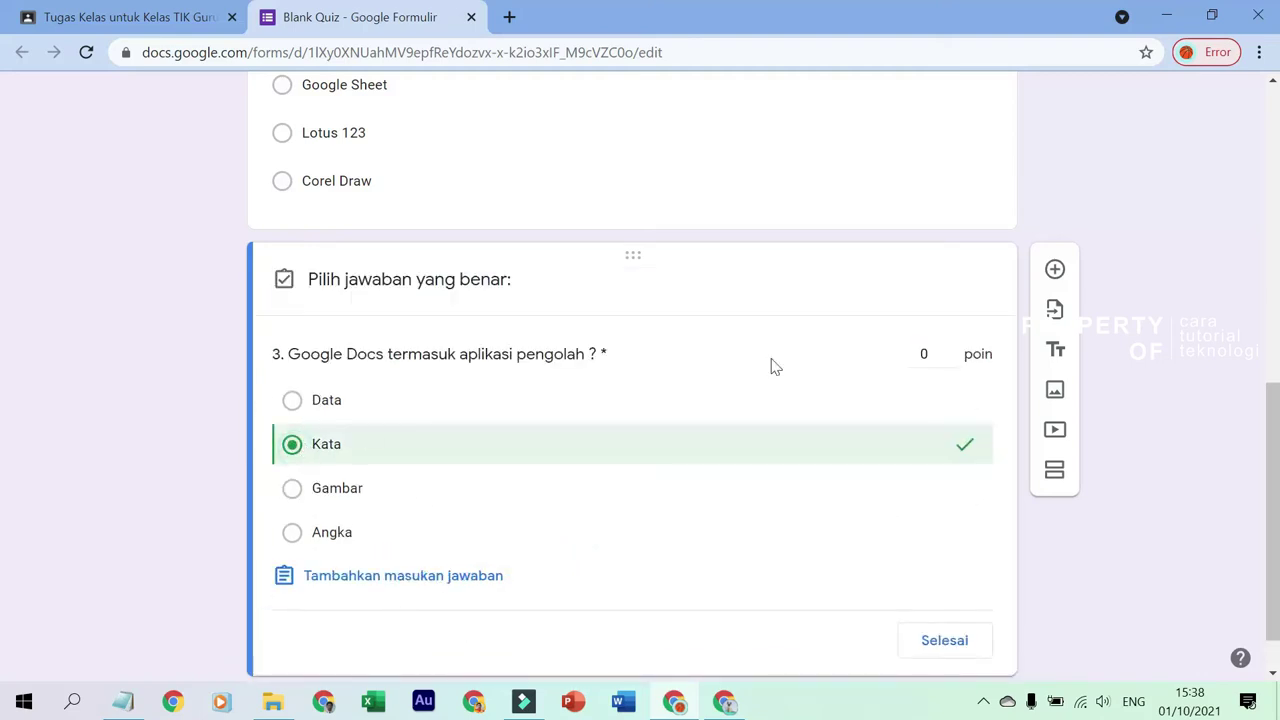
pyautogui.click(918, 352)
pyautogui.write('1')
pyautogui.click(962, 657)
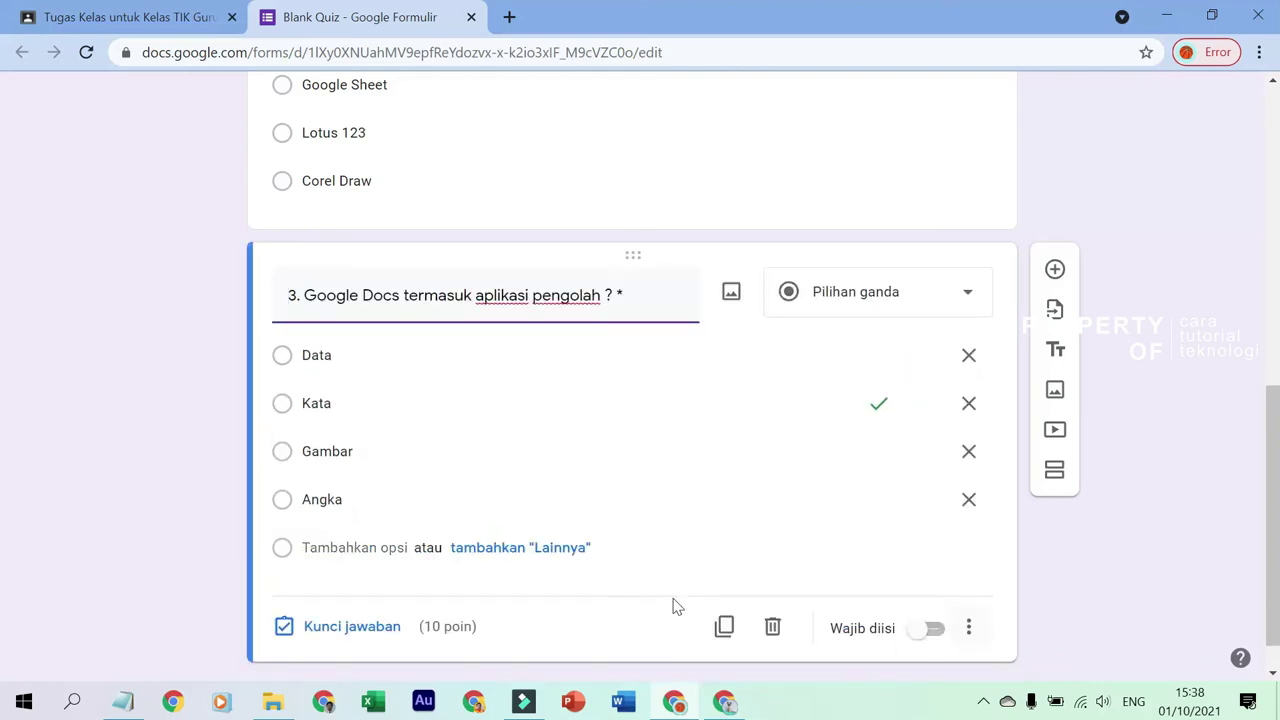
# Preview the quiz to check its three questions and their points, and return to question 3 in the form editor.
pyautogui.scroll(10, 673, 606)
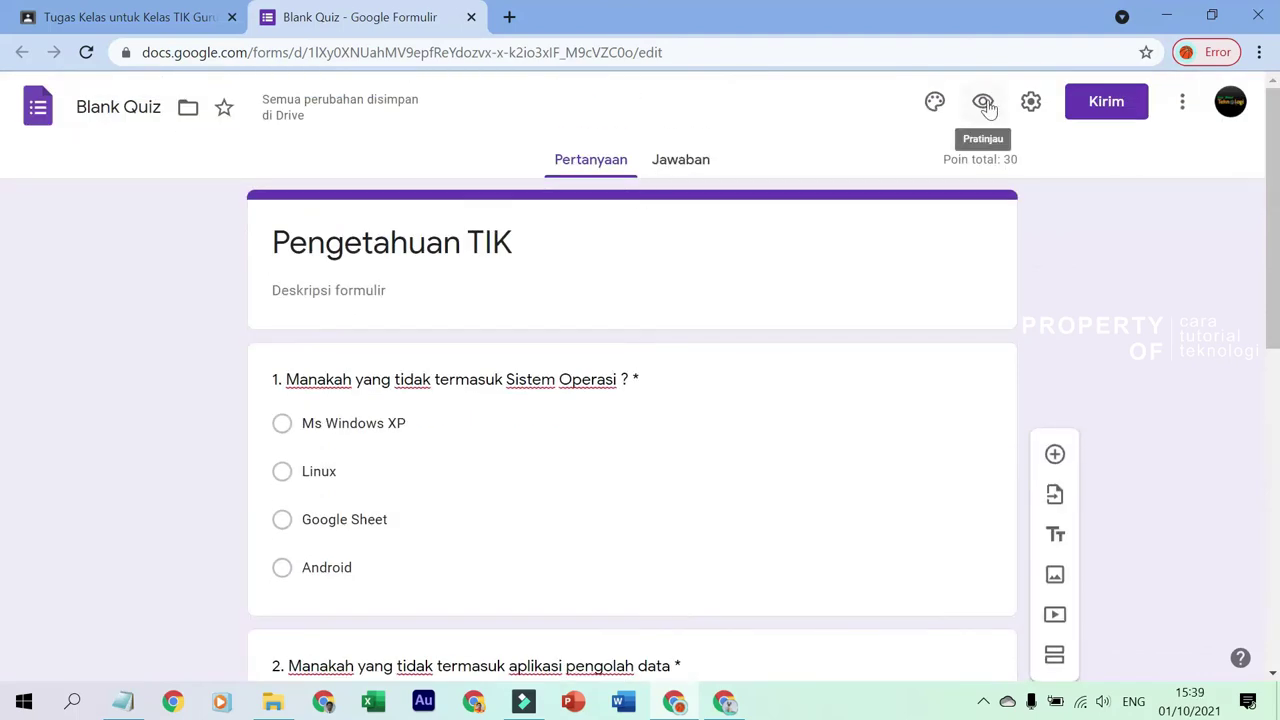
pyautogui.click(985, 104)
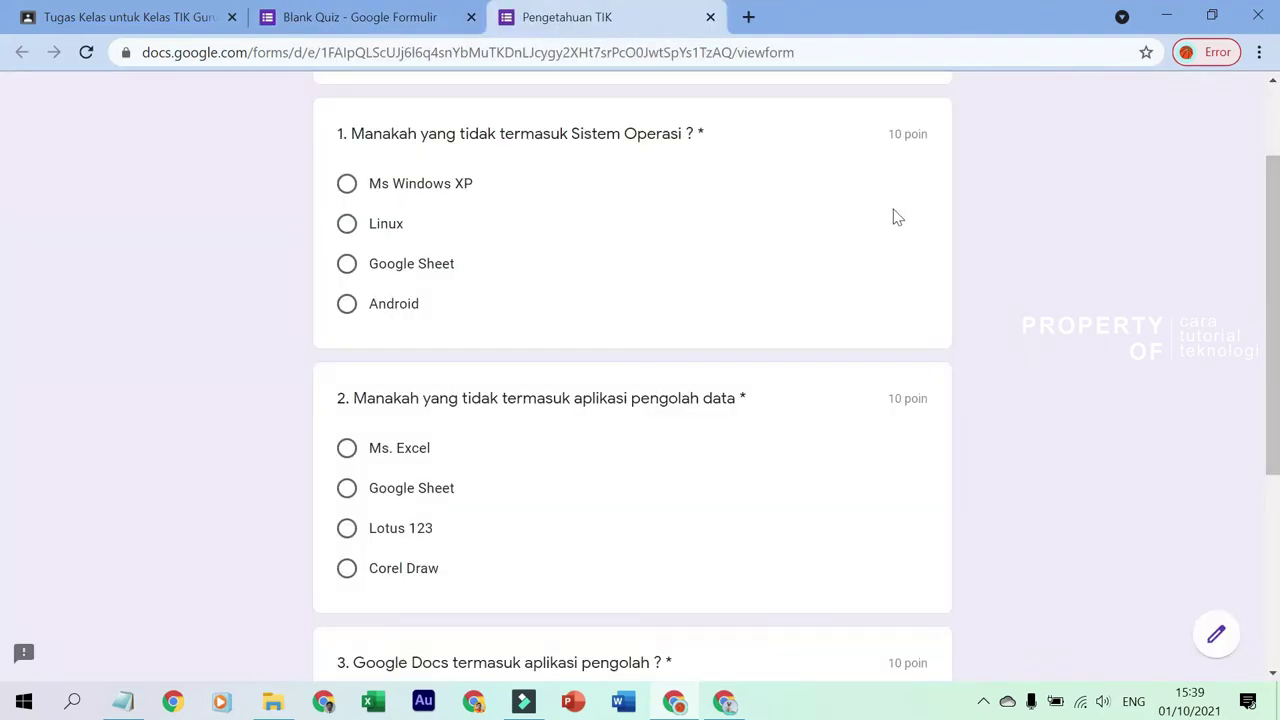
pyautogui.scroll(-1, 700, 358)
pyautogui.scroll(-2, 619, 313)
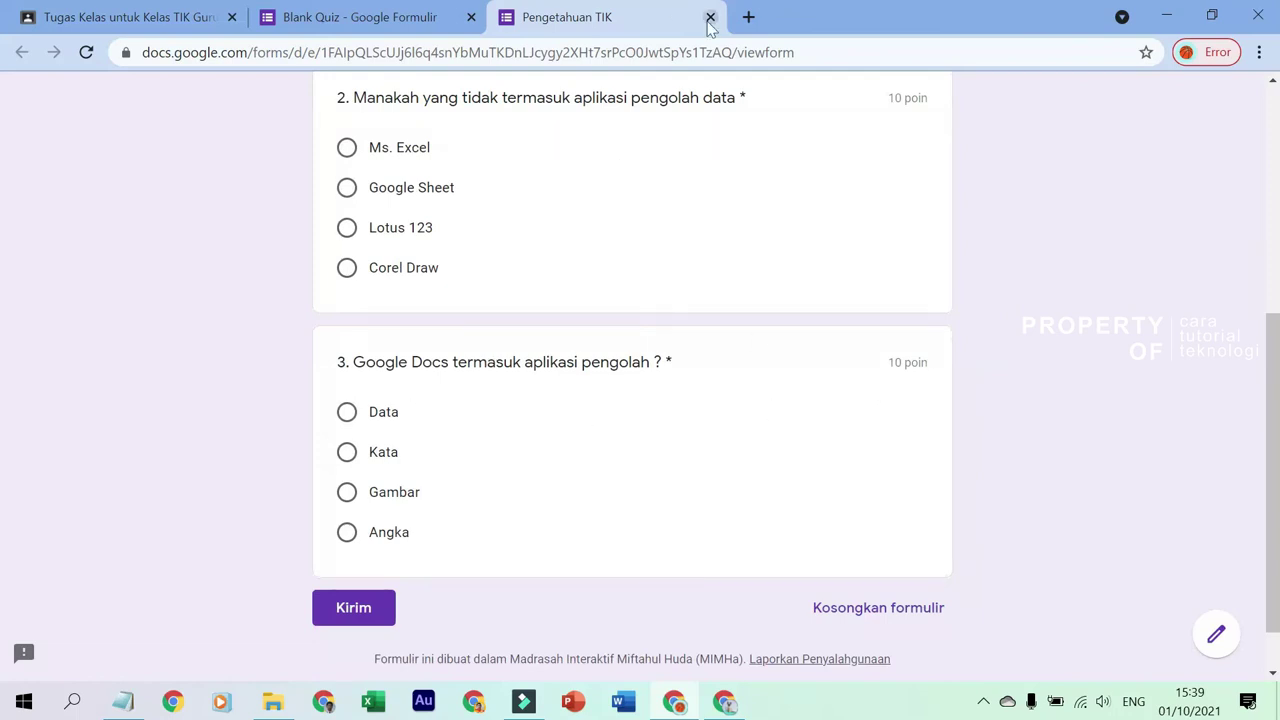
pyautogui.click(408, 10)
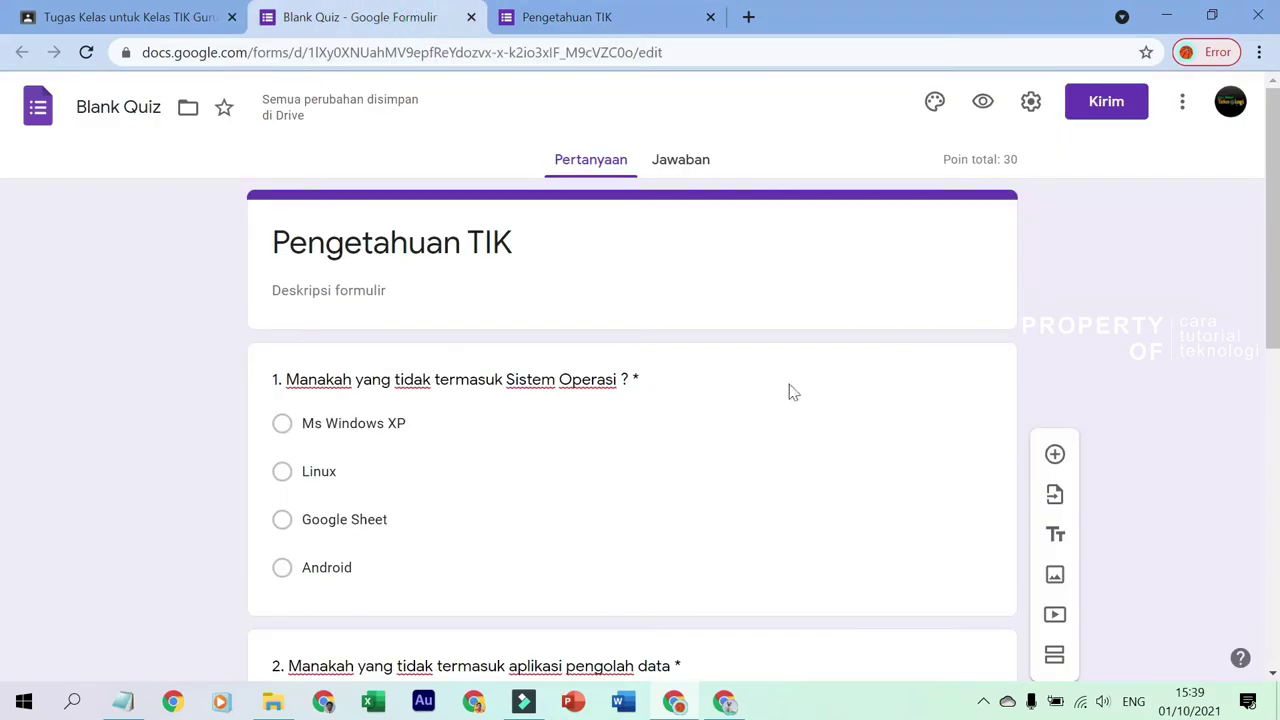
pyautogui.scroll(-8, 795, 438)
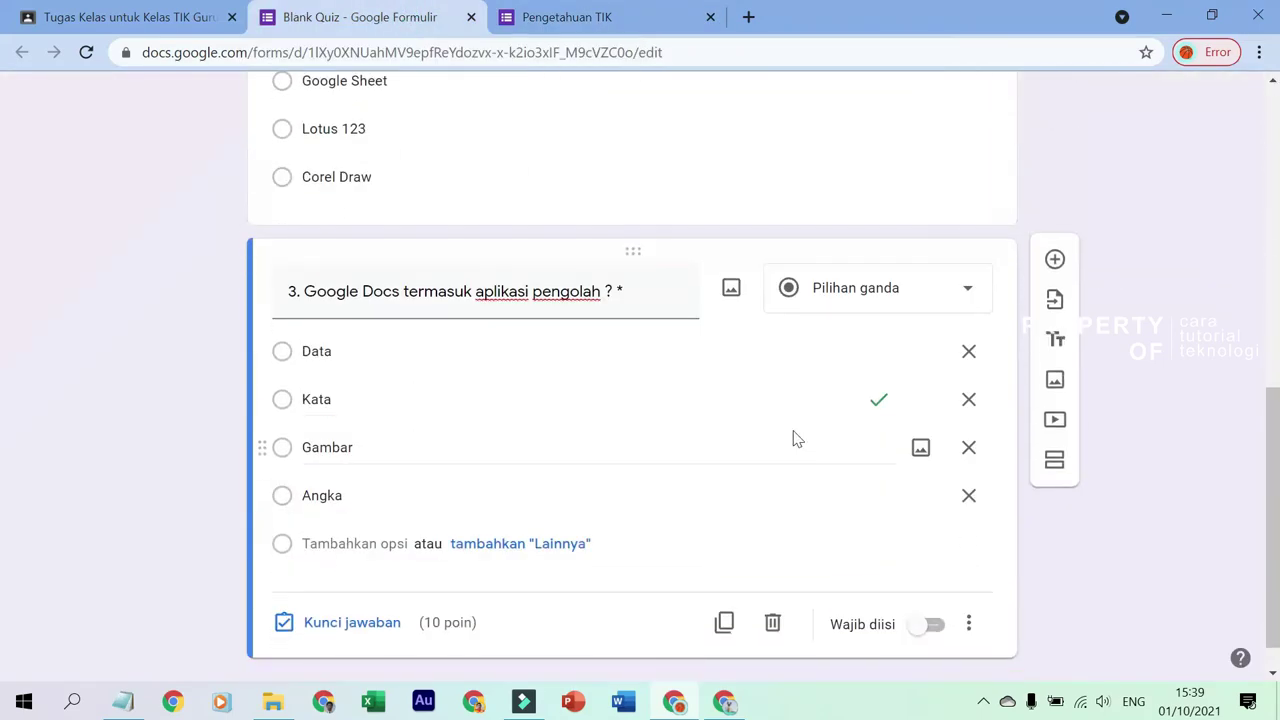
# Return from the quiz form to the Classroom assignment and set its deadline to 2 Okt 2021 at 23.59.
pyautogui.scroll(3, 795, 438)
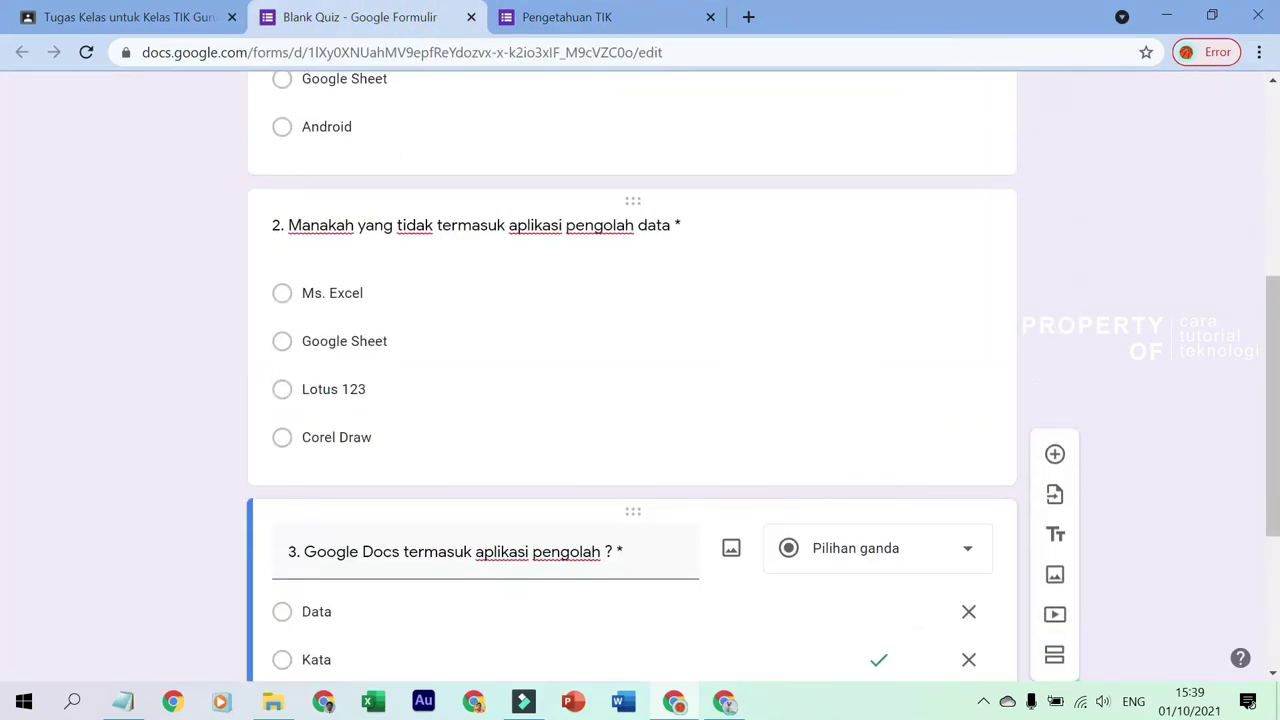
pyautogui.scroll(5, 763, 431)
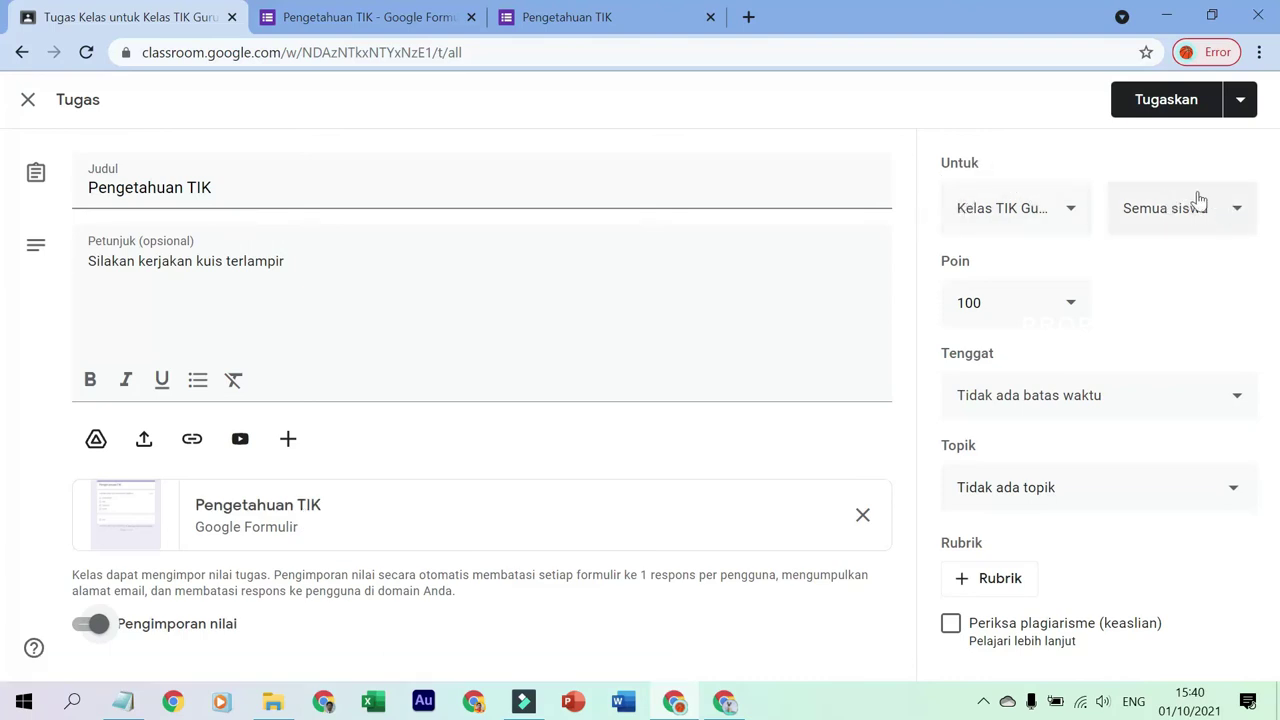
pyautogui.click(965, 310)
pyautogui.click(1234, 410)
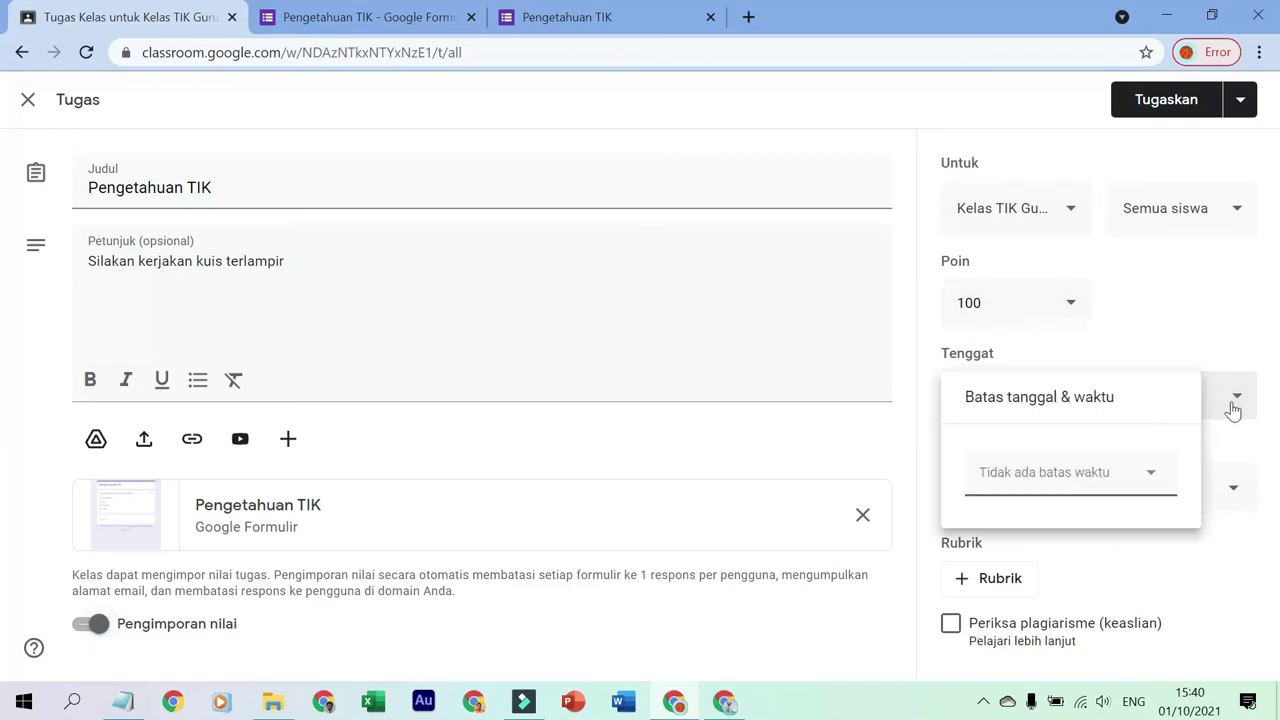
pyautogui.click(1151, 481)
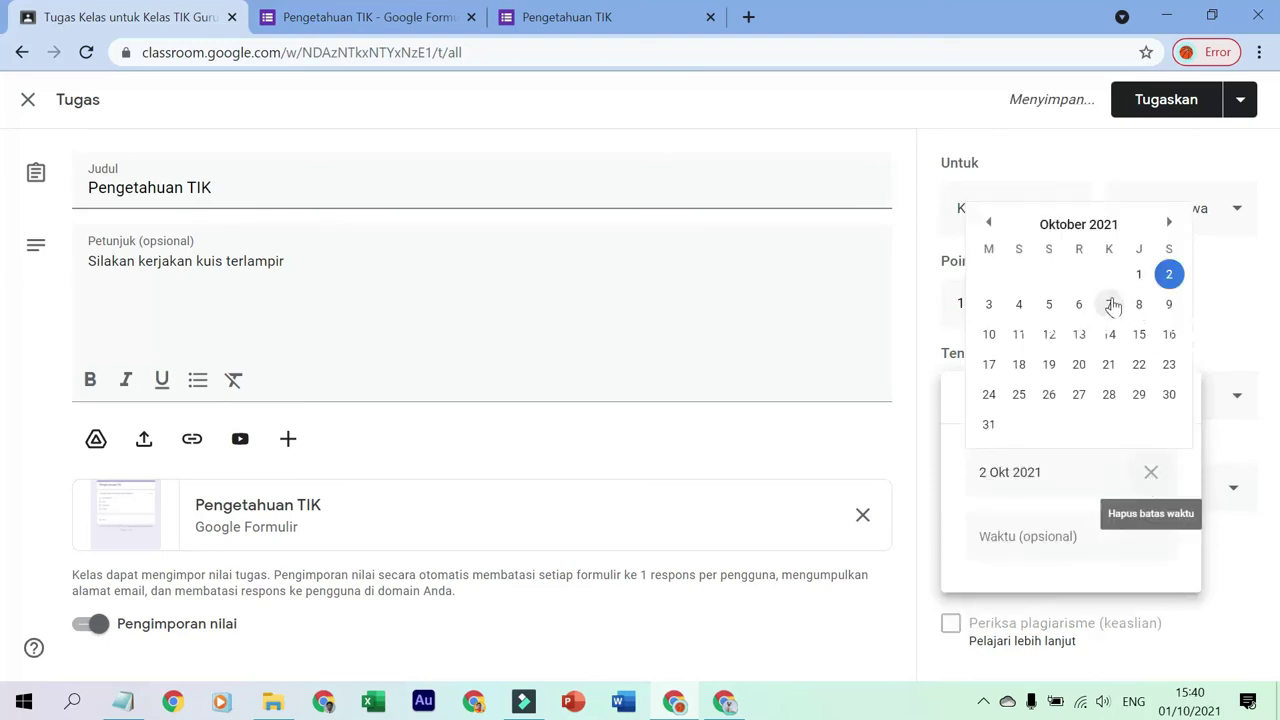
pyautogui.click(1030, 536)
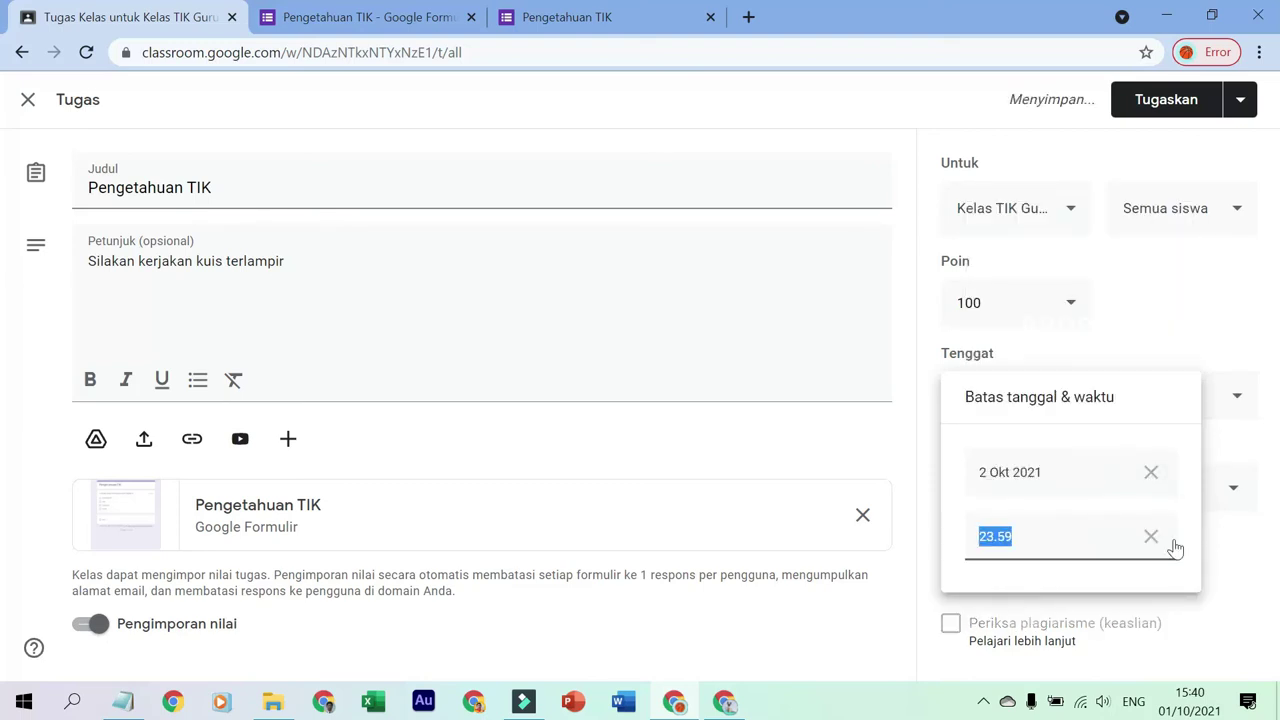
pyautogui.click(1235, 563)
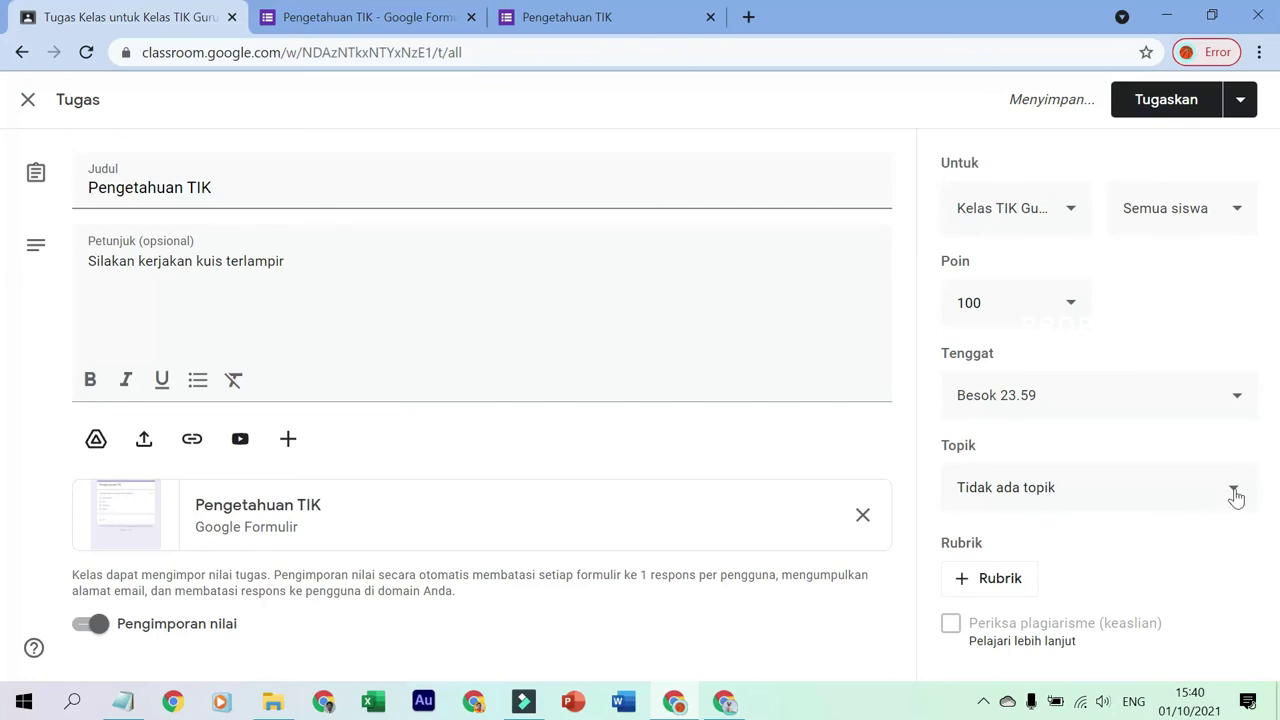
# Create the topic Quiz for the Pengetahuan TIK assignment and assign it to all students of the class.
pyautogui.click(1235, 495)
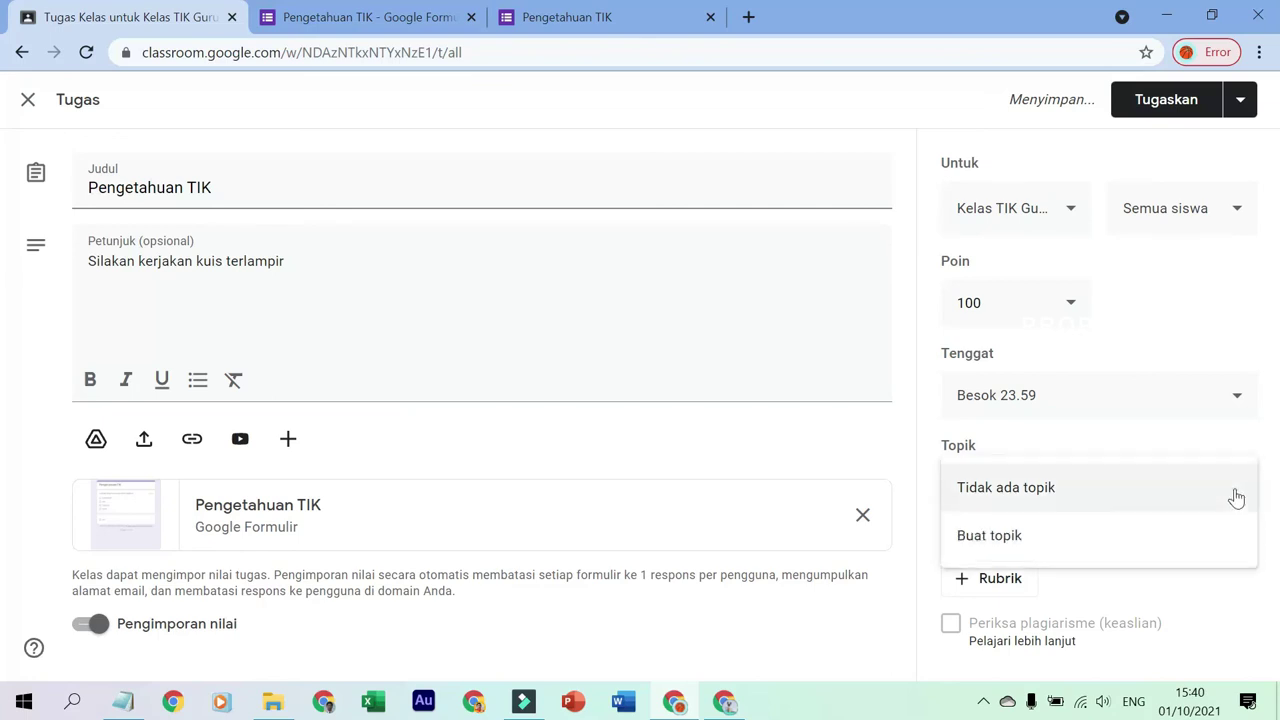
pyautogui.click(1004, 540)
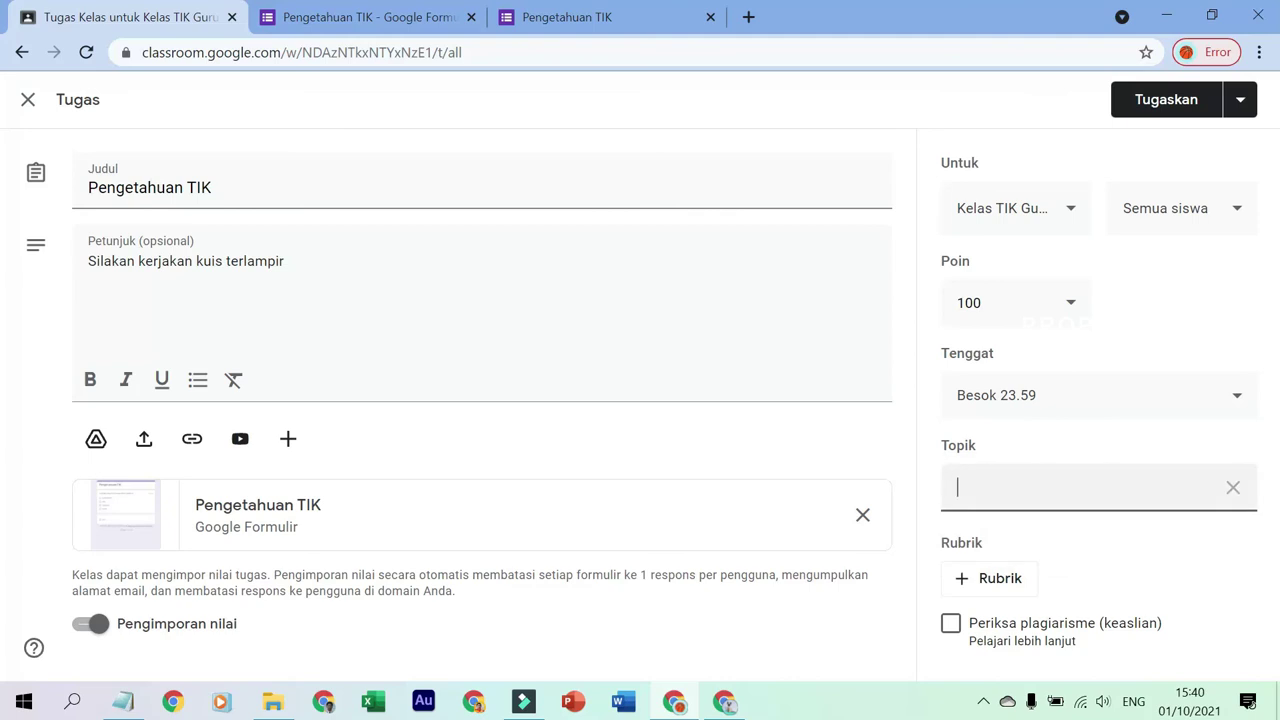
pyautogui.write('i')
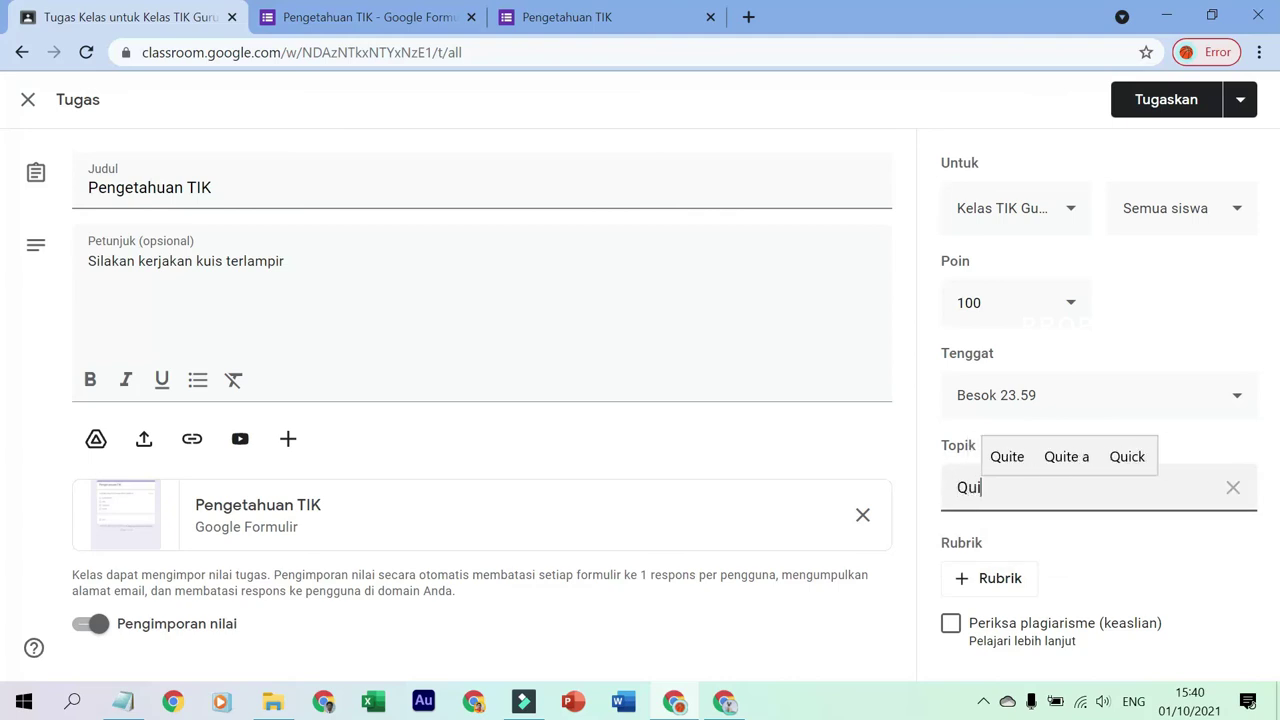
pyautogui.write('z')
pyautogui.click(1140, 566)
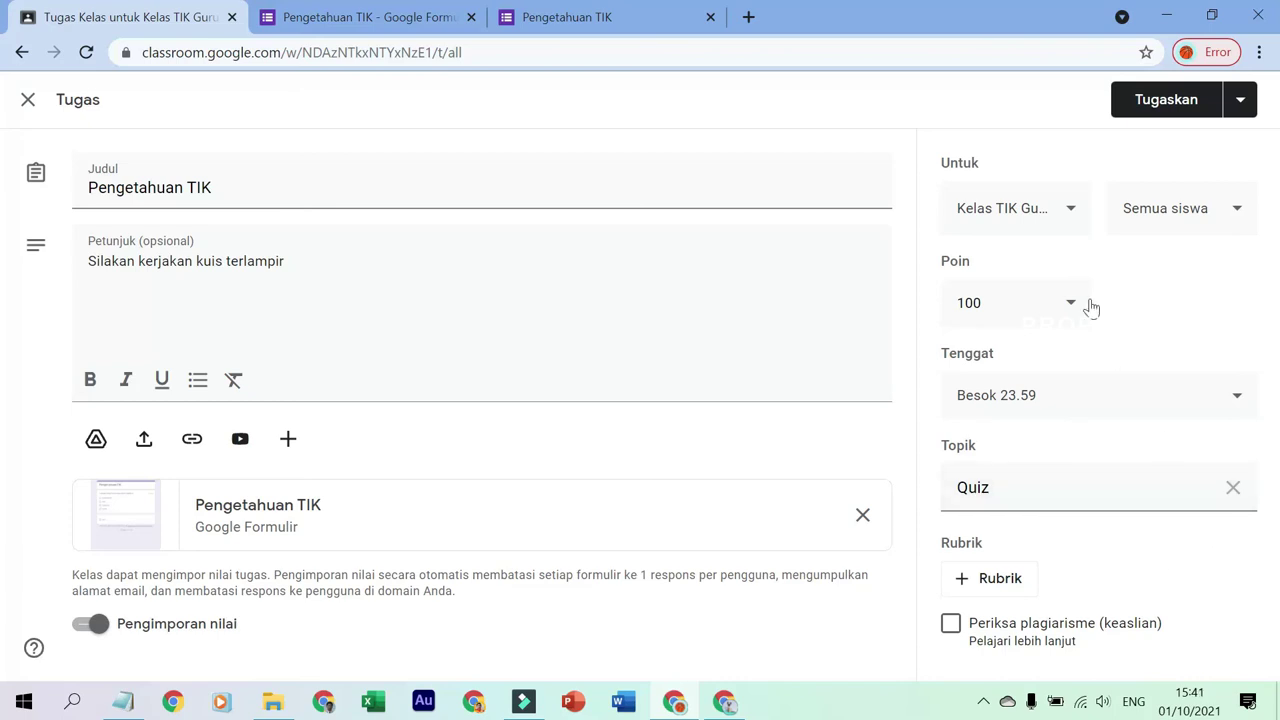
pyautogui.click(1187, 104)
pyautogui.click(750, 432)
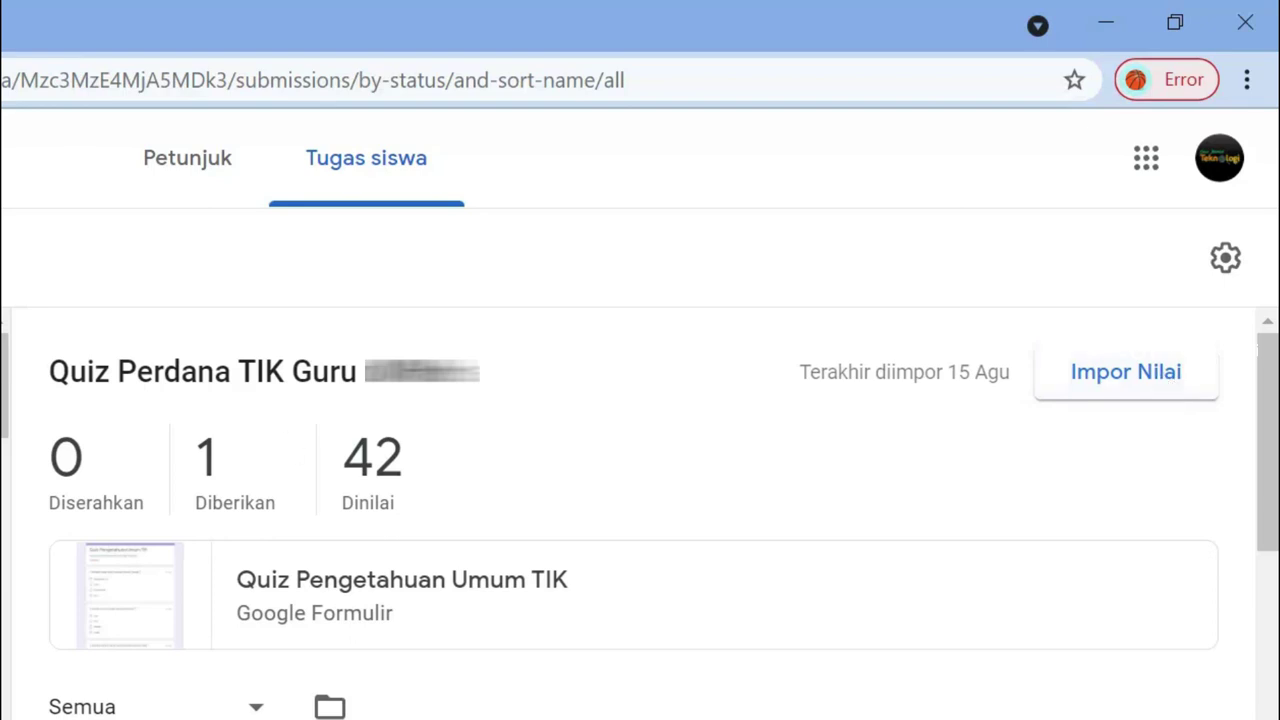
# Review the students' grades in the student work list of the Quiz Perdana TIK Guru assignment.
pyautogui.scroll(-2, 4, 330)
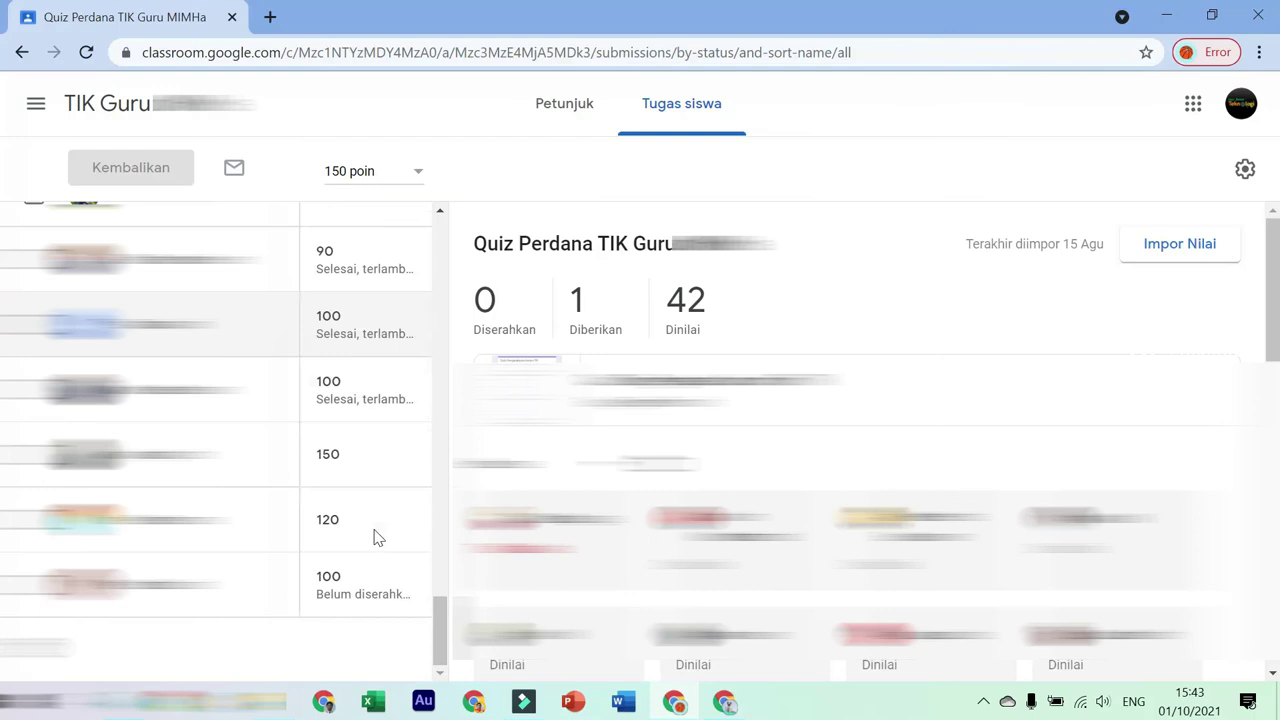
pyautogui.scroll(10, 375, 535)
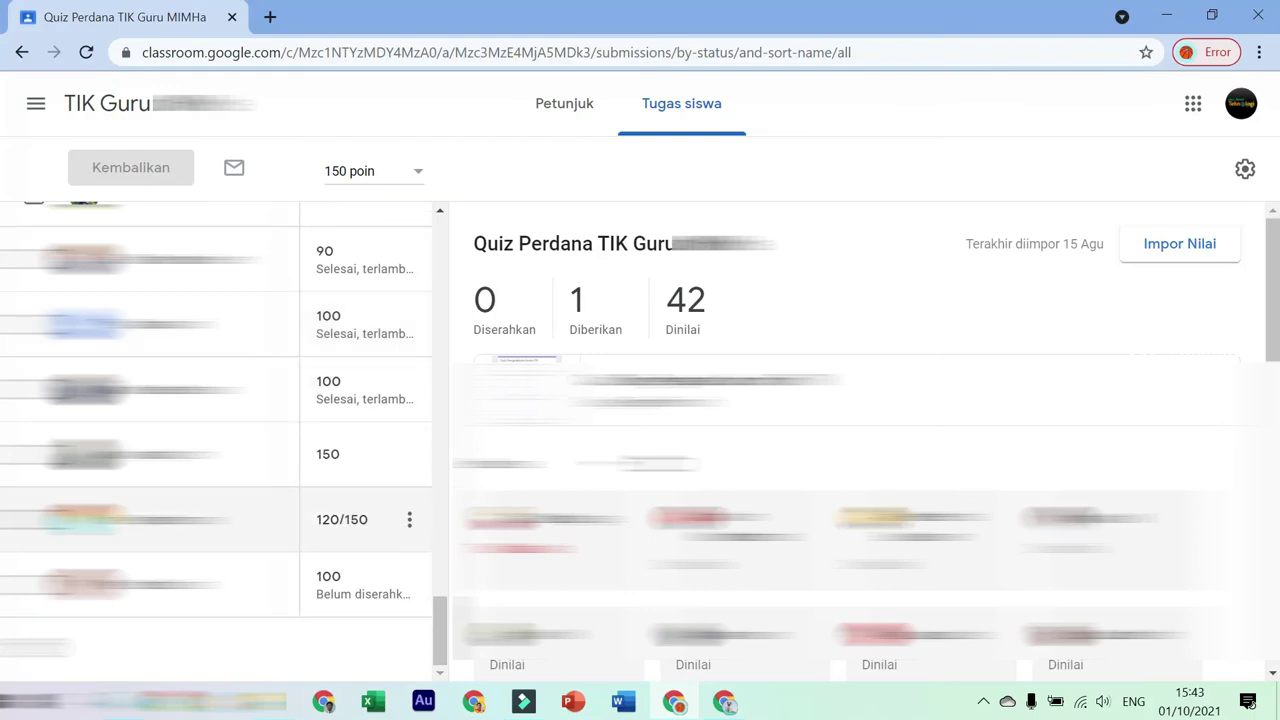
pyautogui.scroll(8, 375, 535)
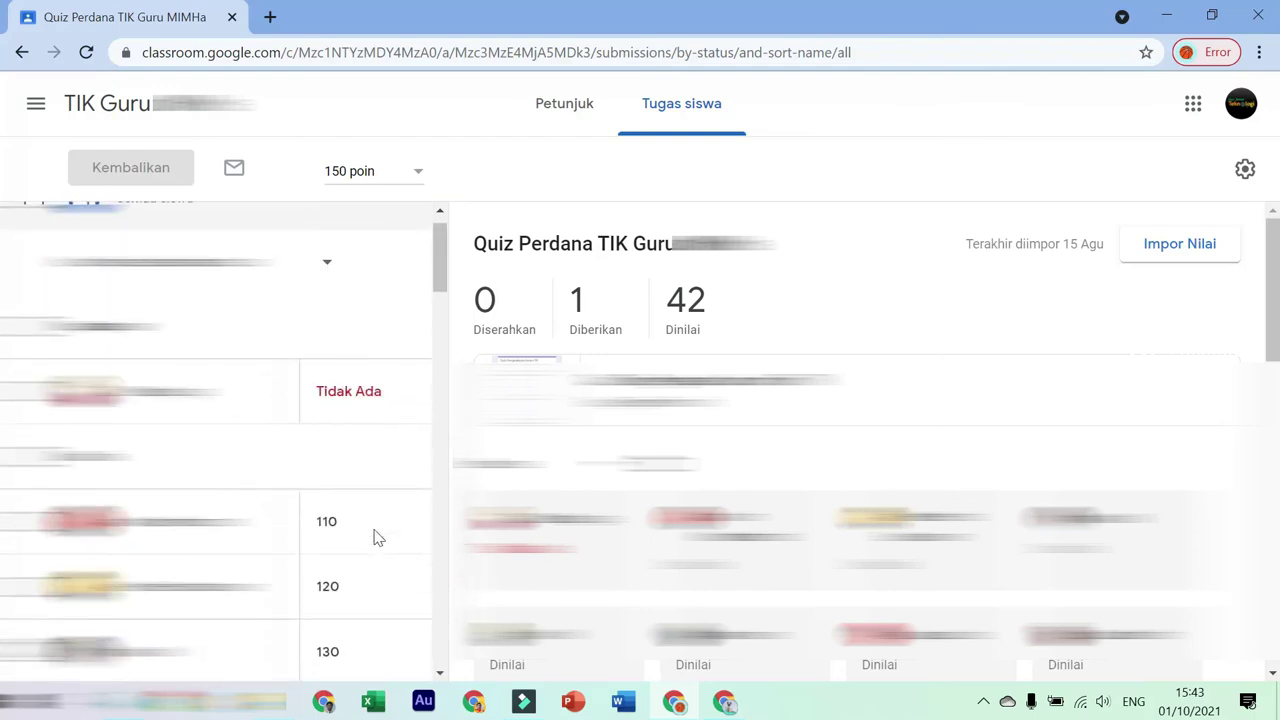